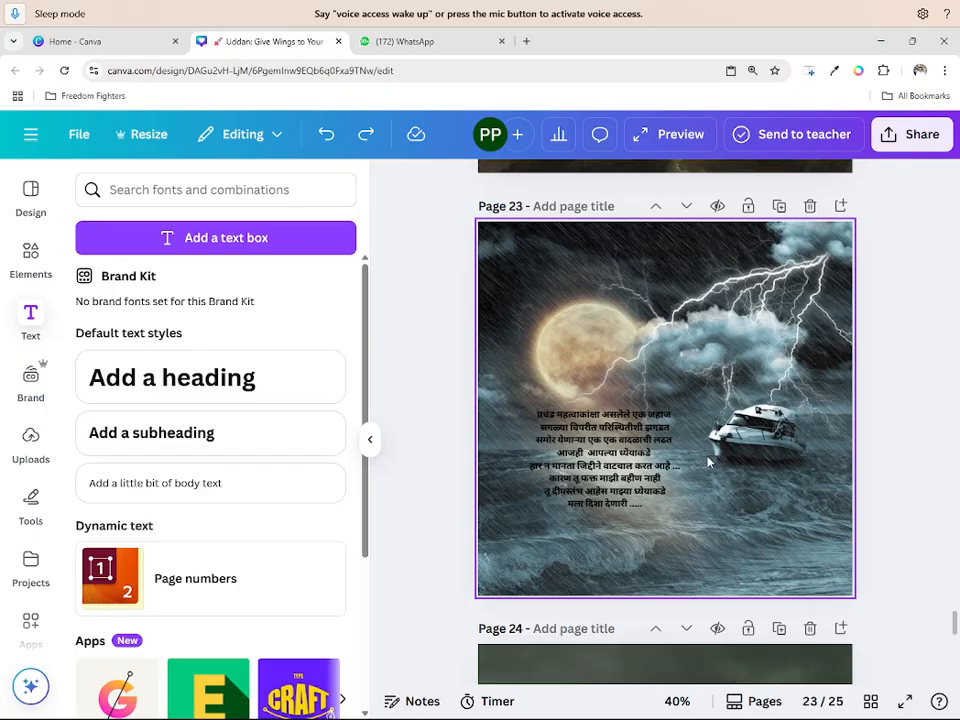
click(222, 197)
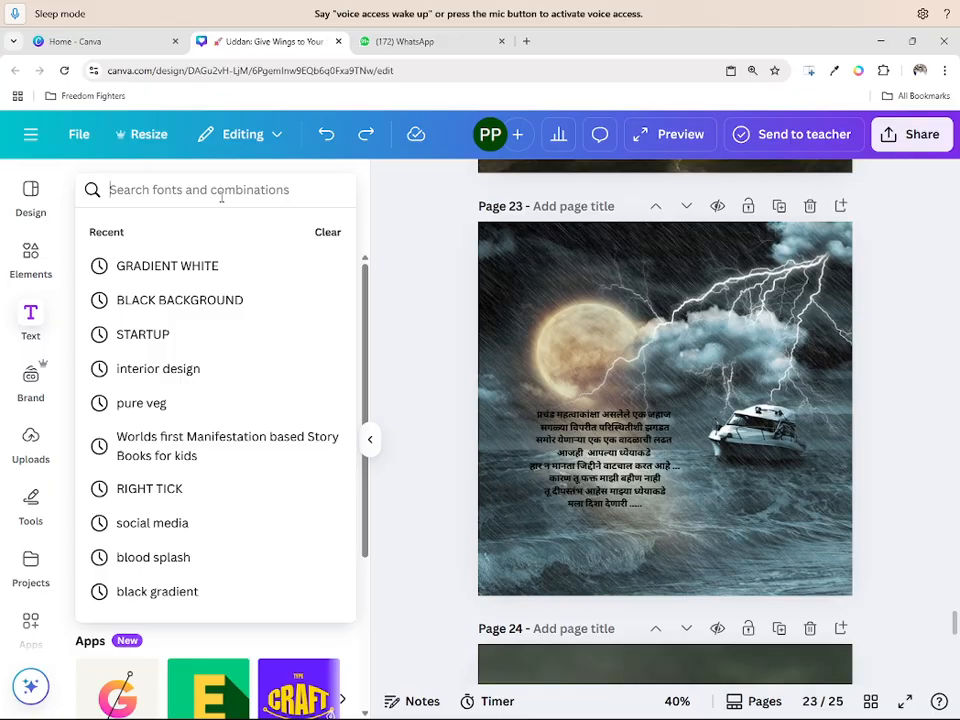
text(GR)
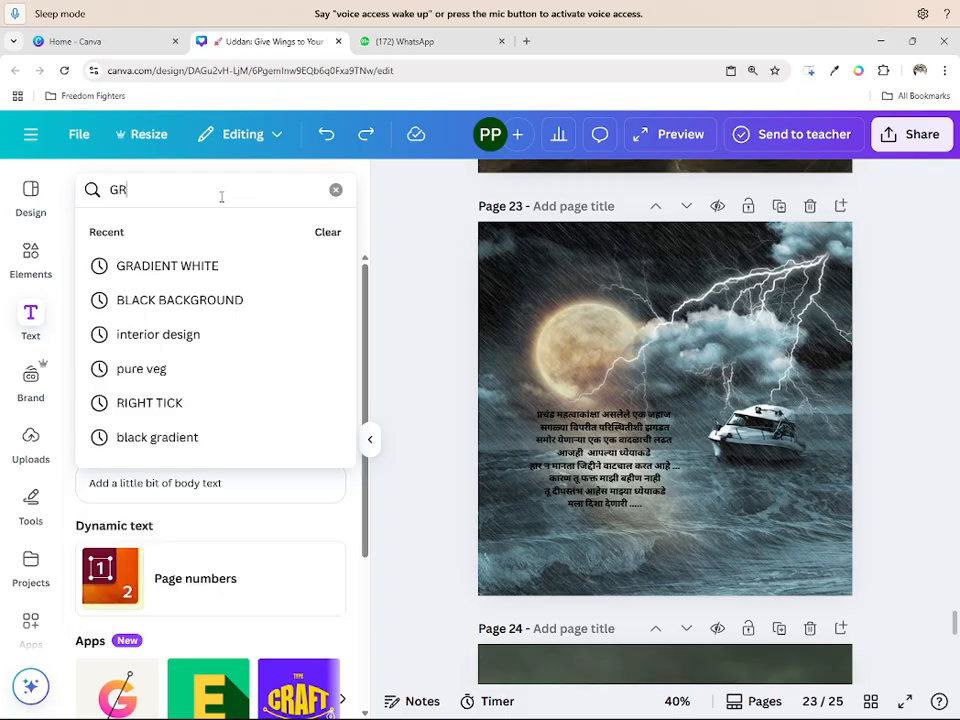
text(ADIE)
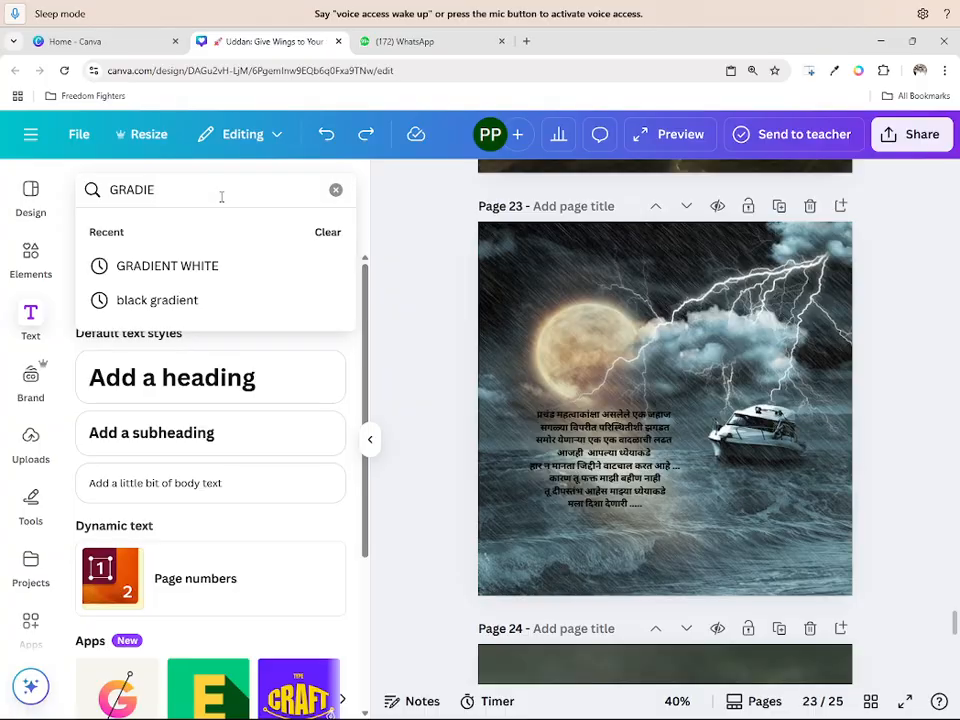
click(221, 268)
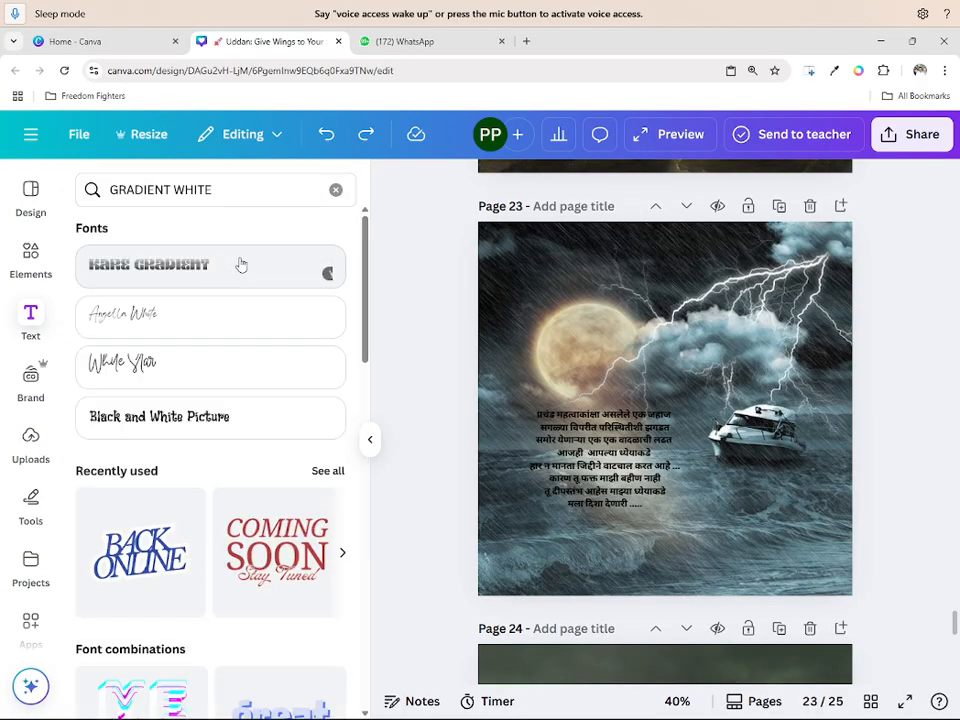
click(335, 189)
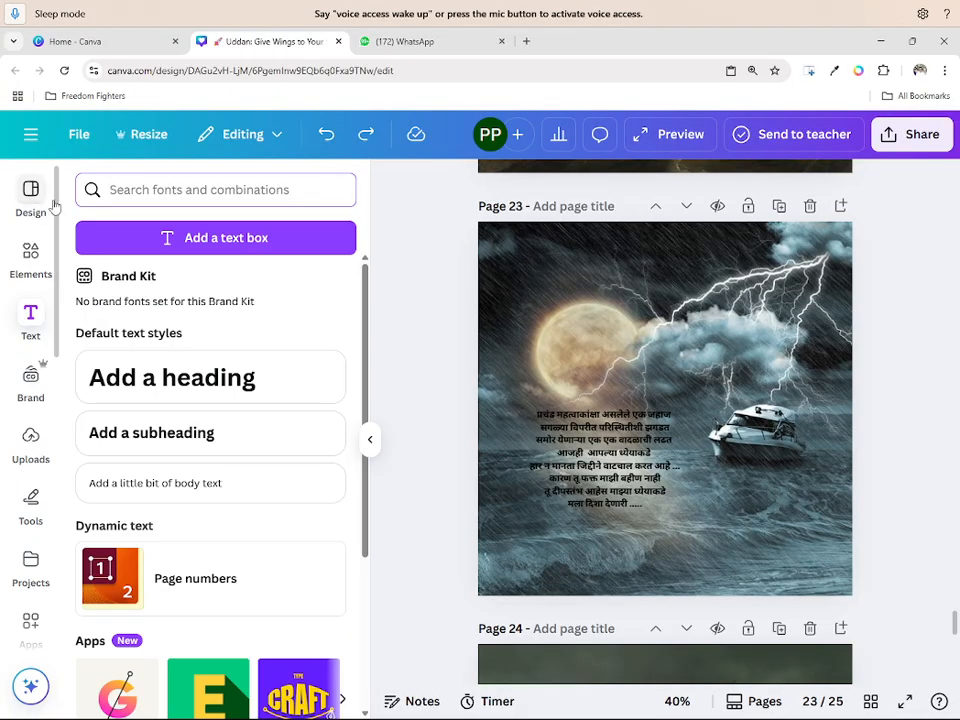
- Search the elements library for "white gradient transparent"
click(31, 258)
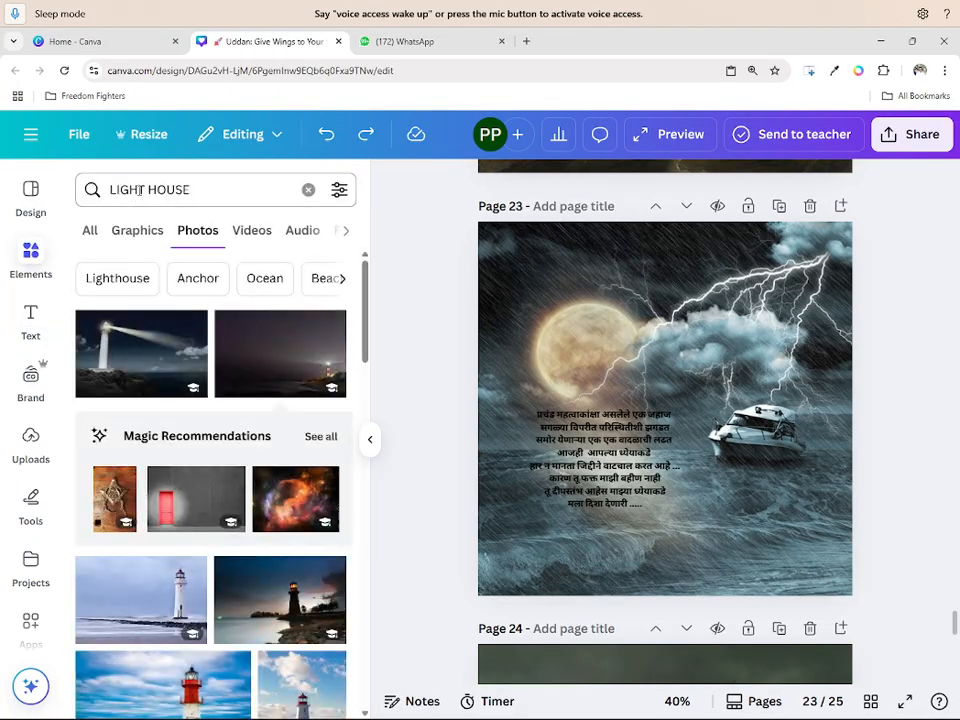
click(309, 190)
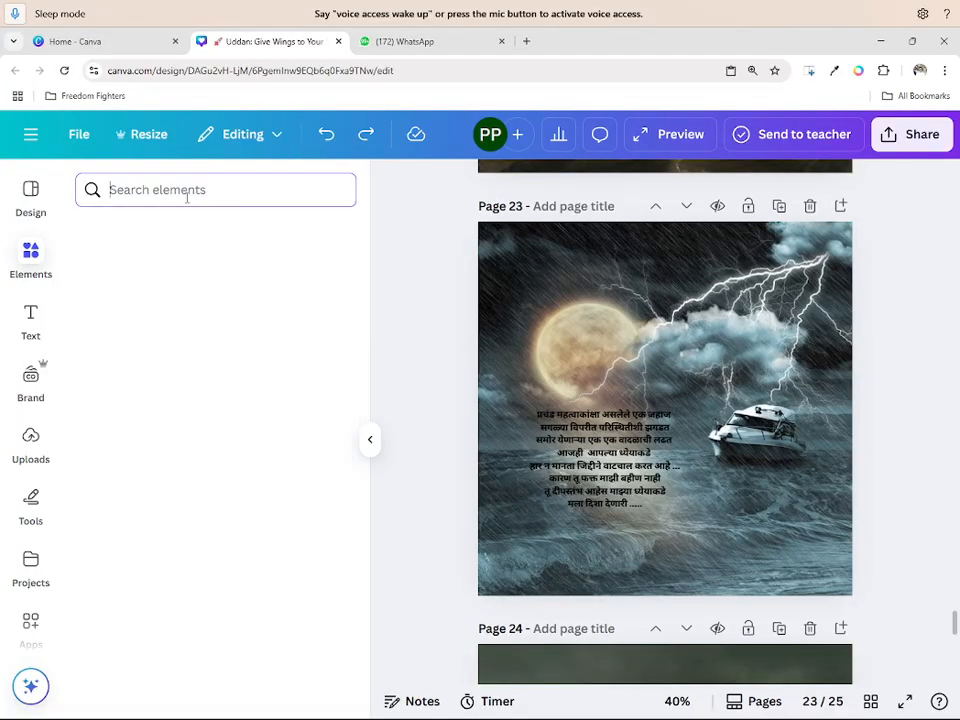
text(GRADIENT)
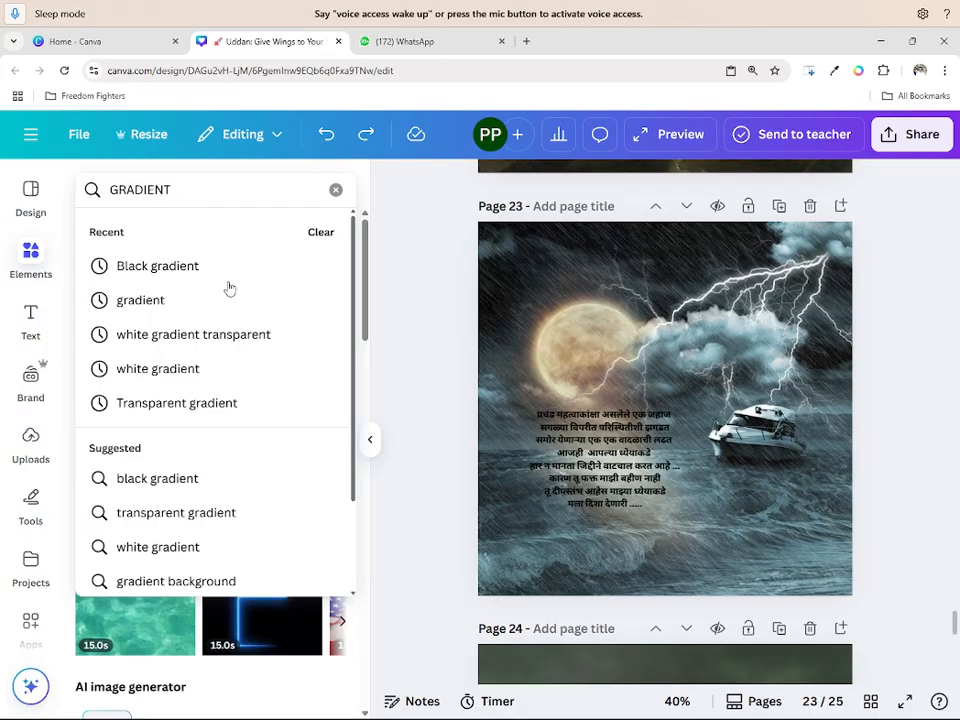
click(204, 334)
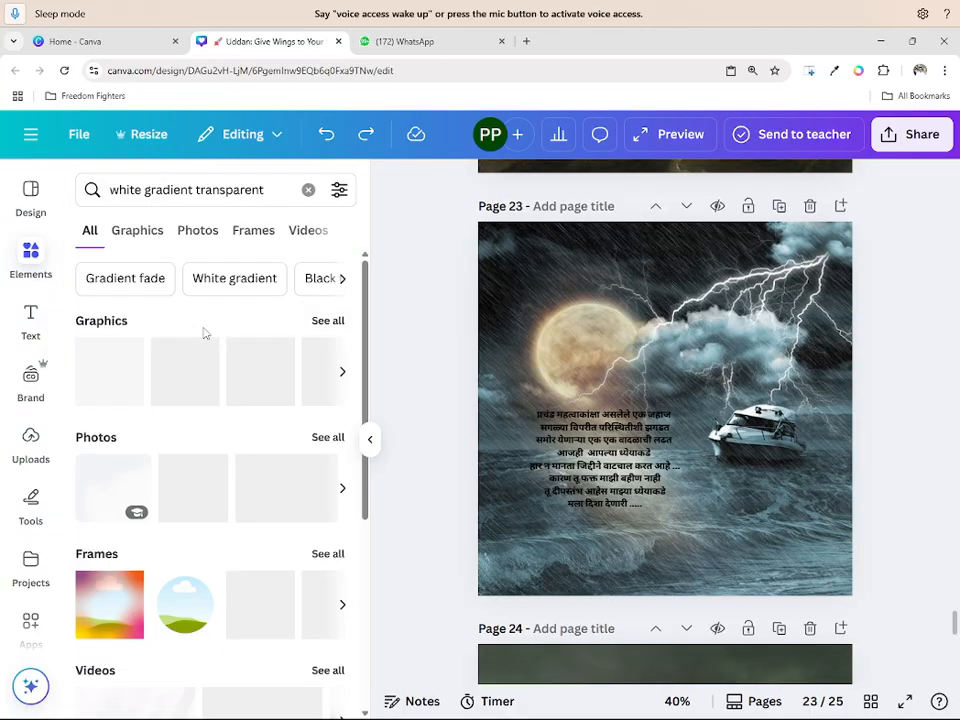
- Browse all graphics in the results and add a soft round white glow gradient to page 23
click(325, 335)
scroll(324, 336, down, 2)
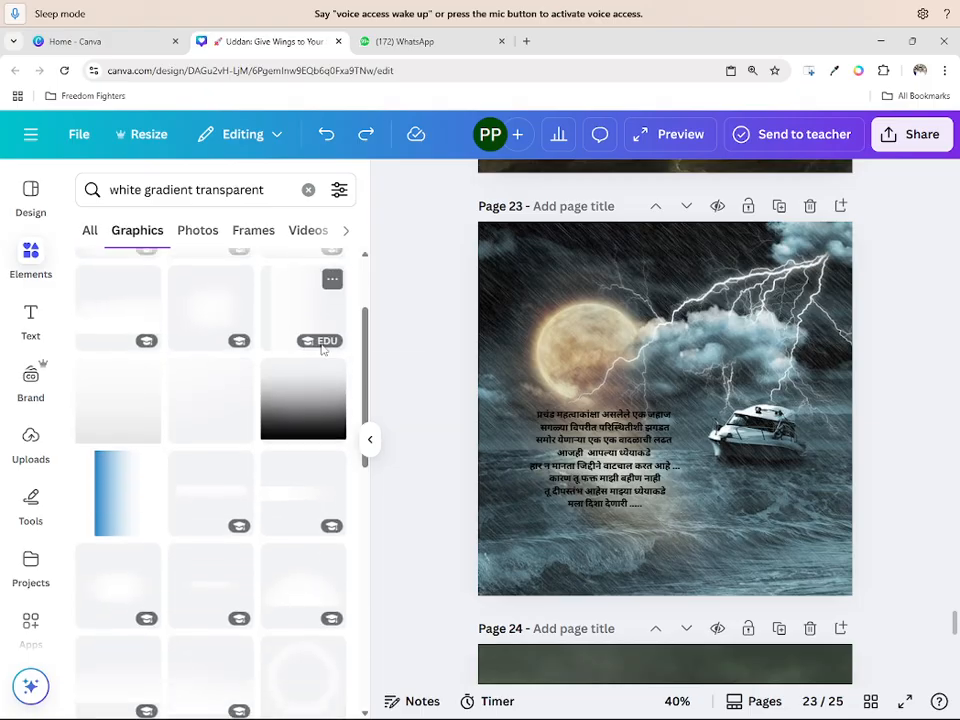
scroll(310, 405, down, 1)
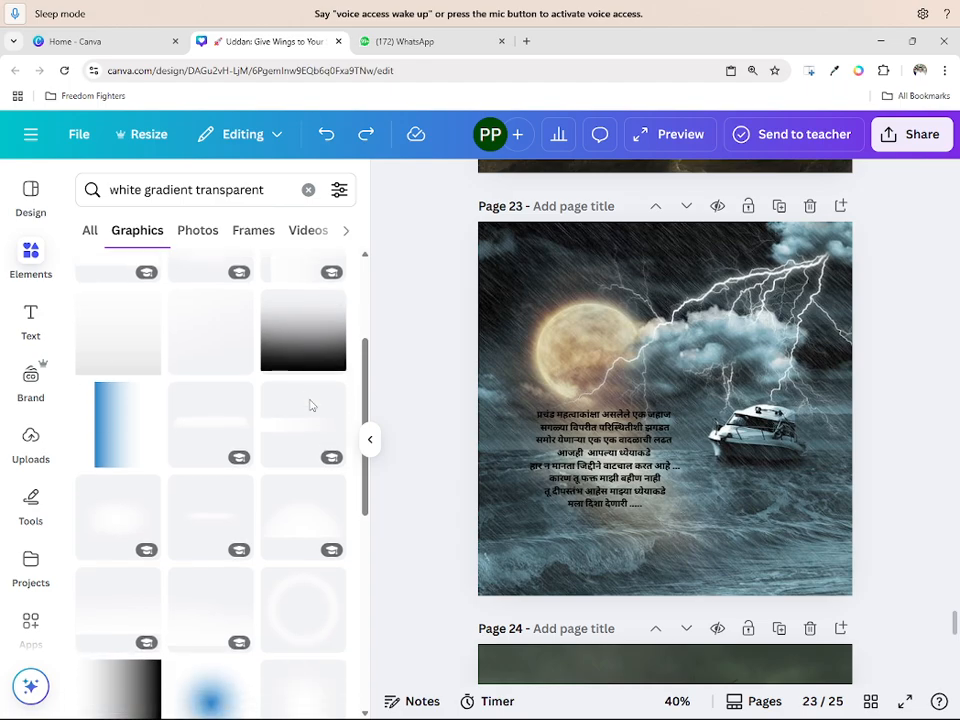
scroll(310, 405, down, 1)
scroll(310, 405, down, 2)
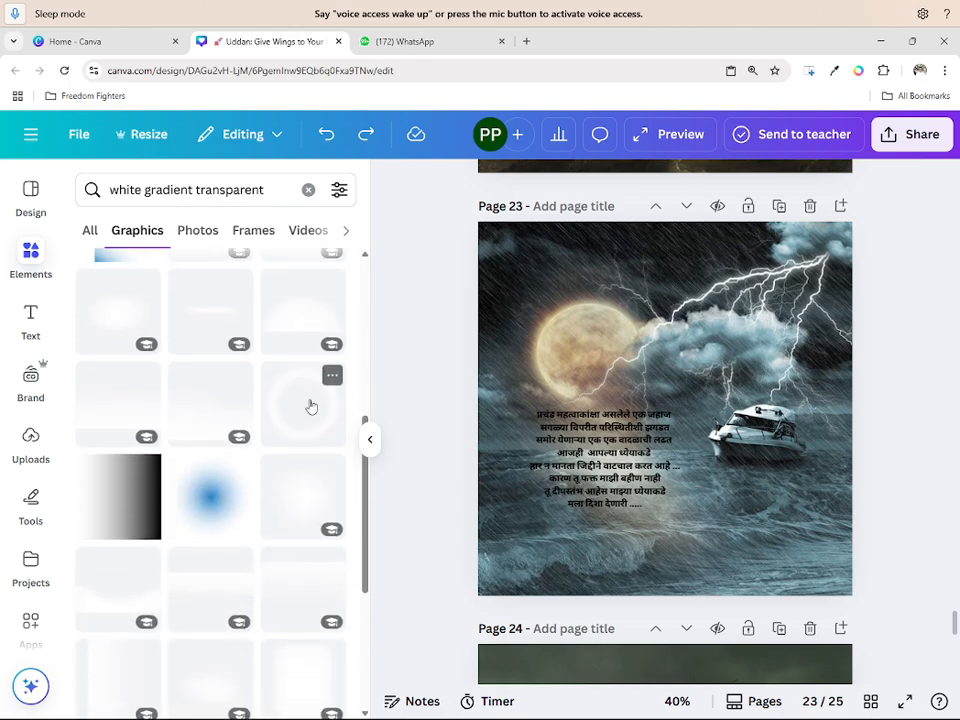
click(311, 507)
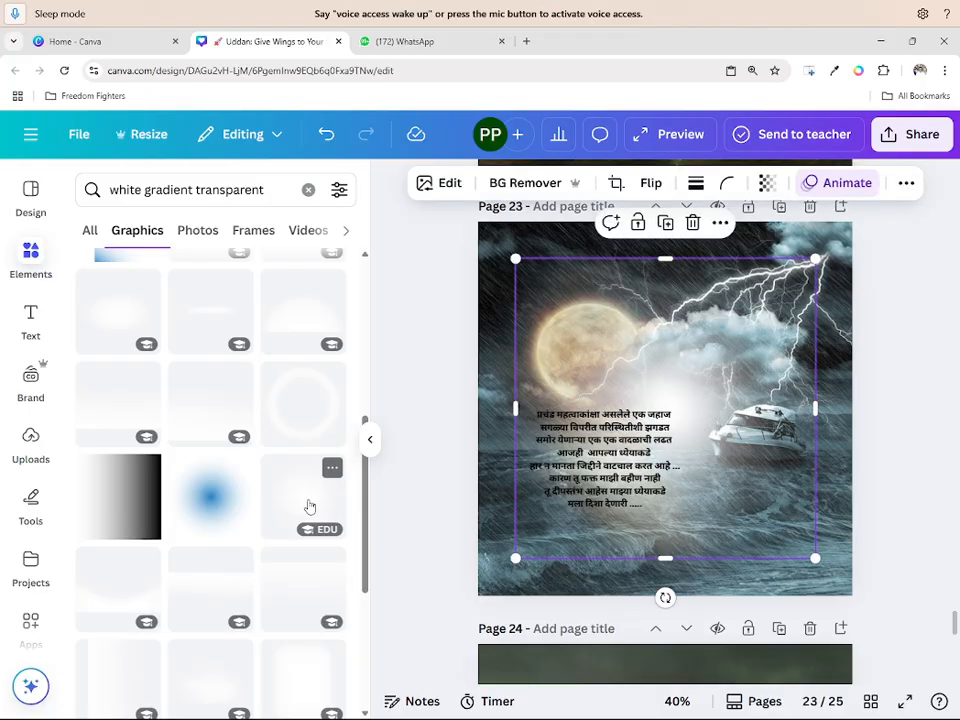
- Move the white gradient over the Marathi poem on page 23 and enlarge it until its glow surrounds the text
click(554, 466)
drag(705, 364, 628, 429)
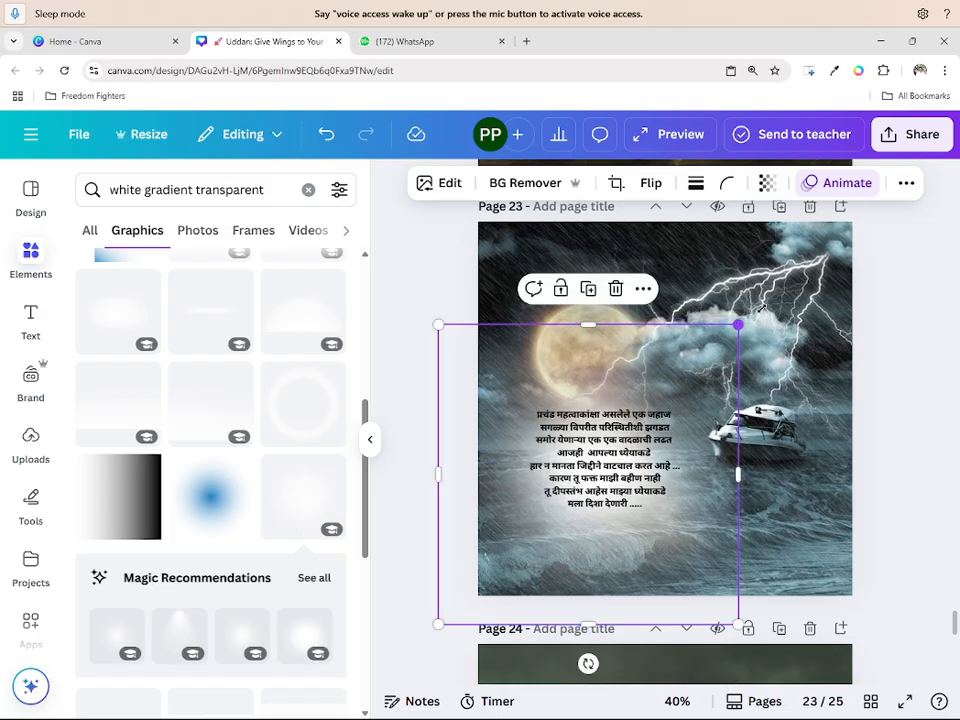
drag(740, 323, 851, 214)
drag(731, 358, 692, 403)
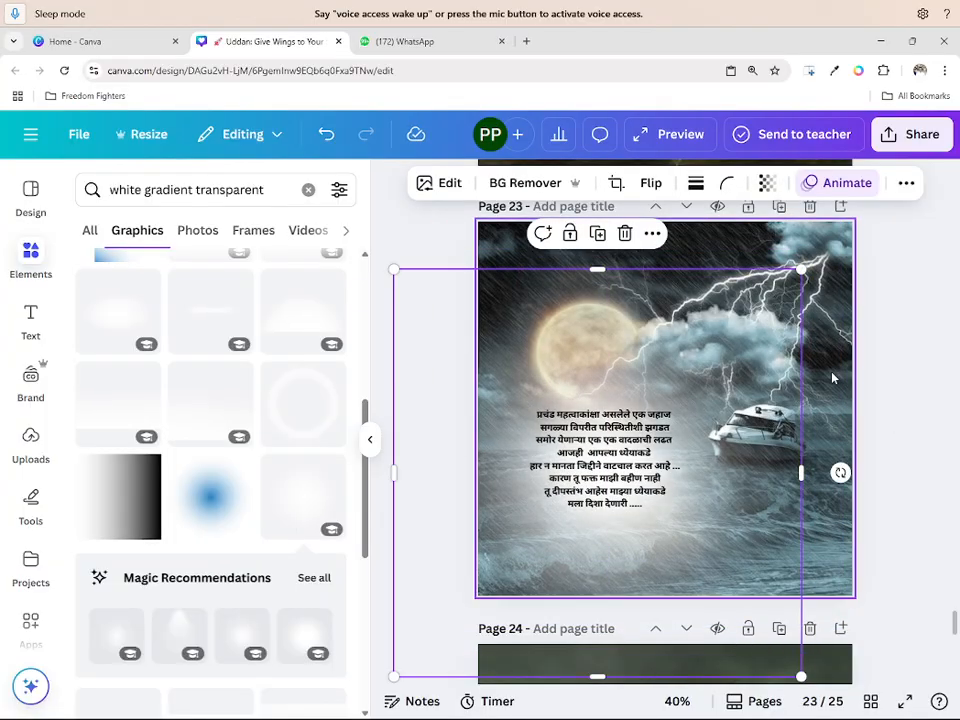
click(878, 343)
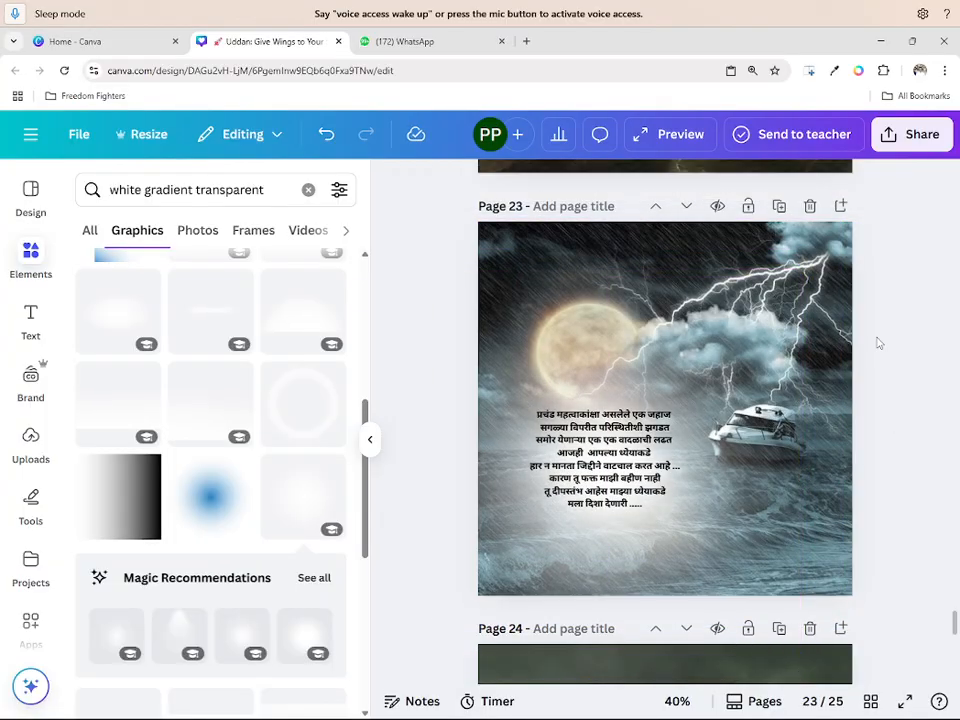
- Crop the white gradient on all four sides into a roughly square translucent box around the poem on page 23
click(691, 272)
drag(602, 270, 598, 392)
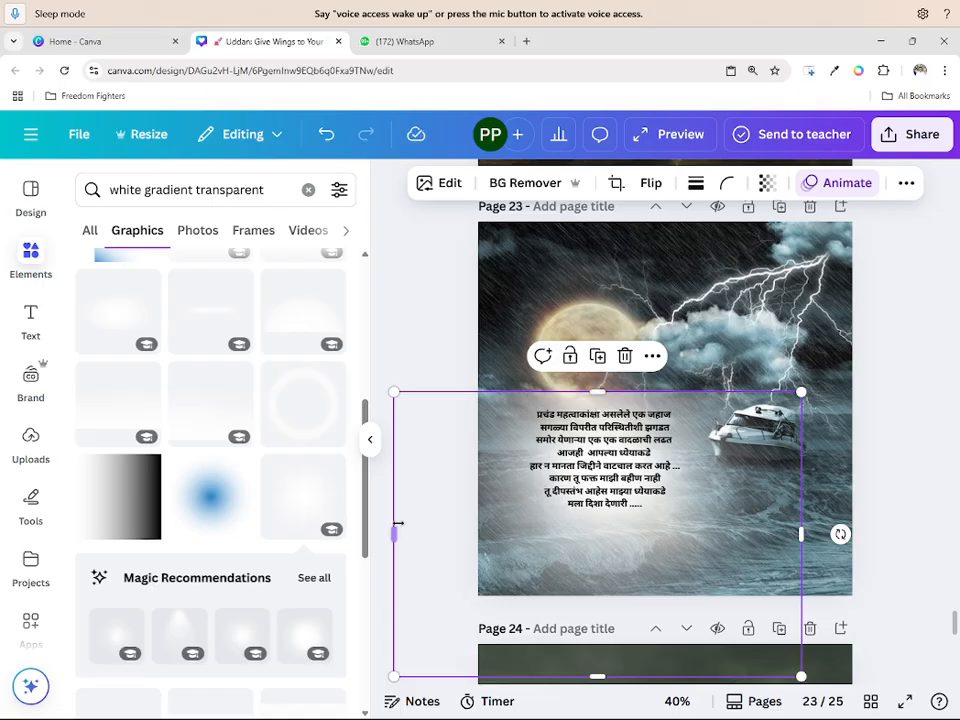
drag(395, 537, 479, 507)
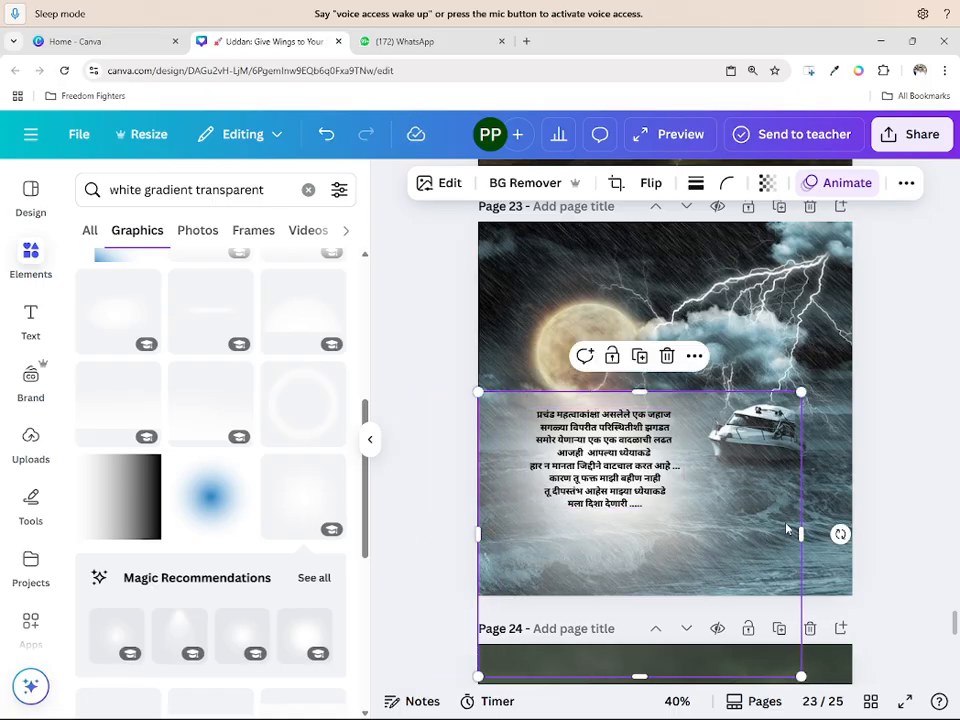
drag(800, 534, 696, 540)
scroll(650, 450, down, 3)
drag(590, 536, 598, 436)
drag(477, 343, 515, 343)
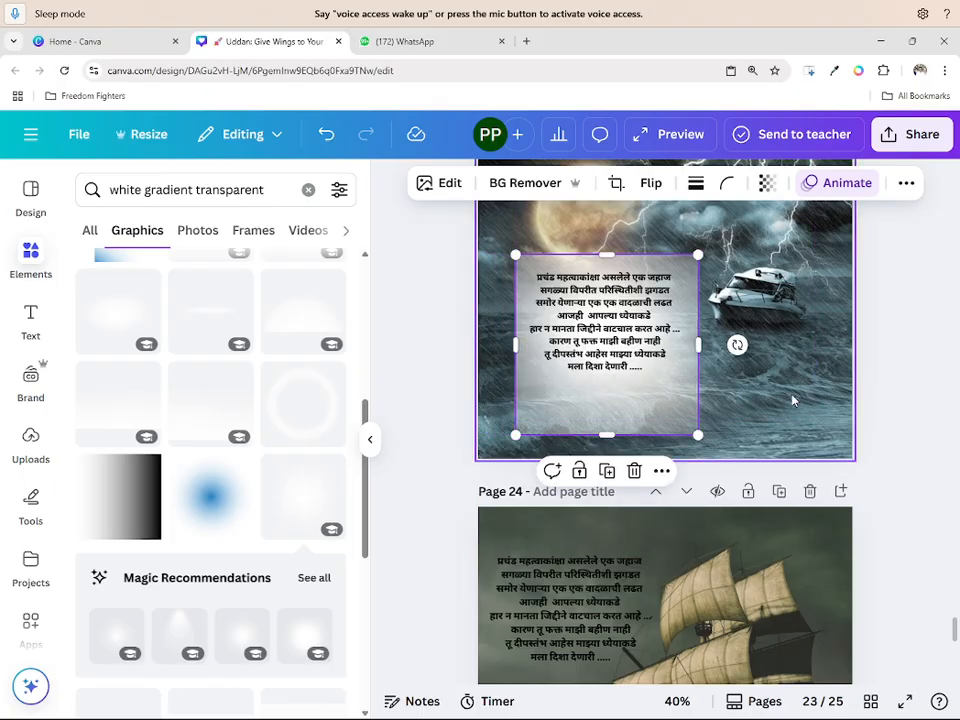
- Move the poem text slightly down so it sits centred inside the translucent white box on page 23
click(596, 300)
scroll(596, 300, up, 2)
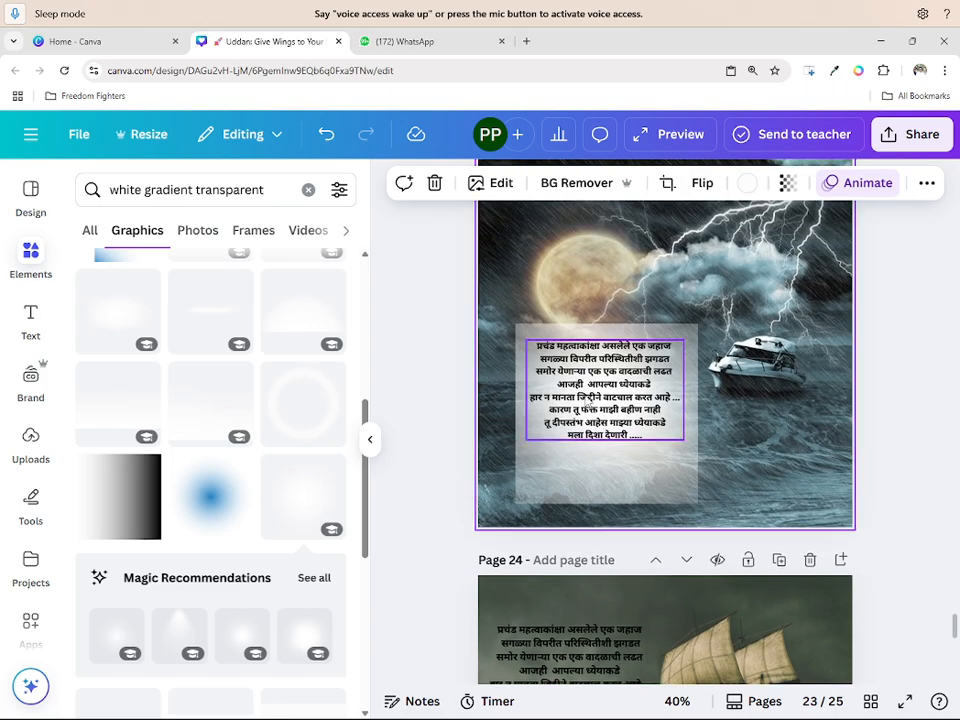
drag(585, 397, 586, 420)
click(764, 454)
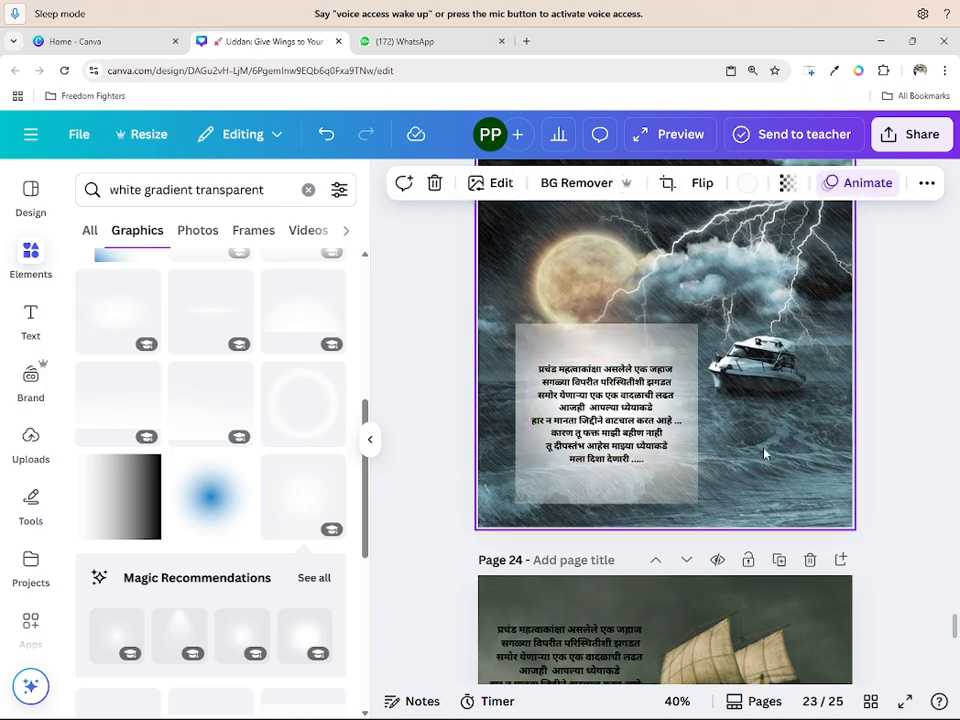
- Review the sailing ship layout on page 24 and the lighthouse photos on page 25
scroll(770, 455, down, 5)
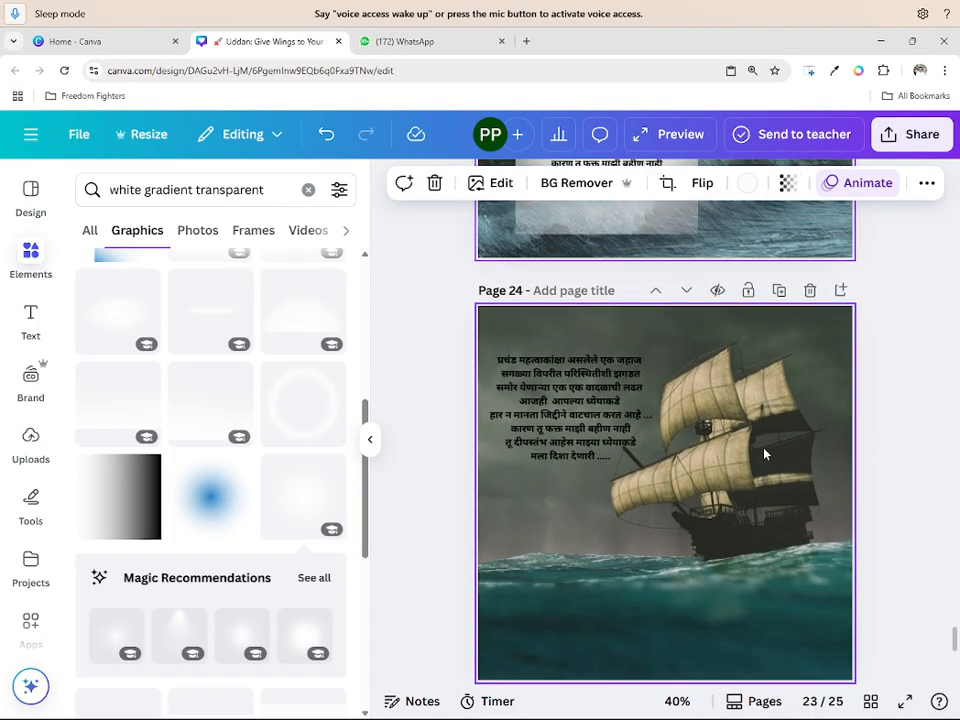
scroll(781, 456, down, 1)
scroll(669, 451, down, 2)
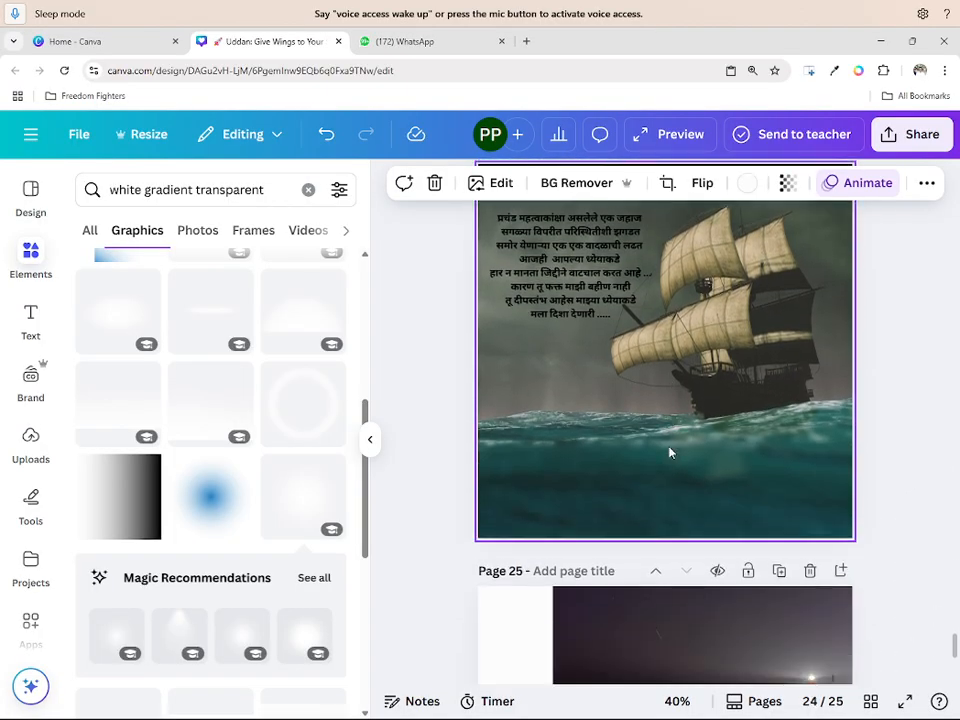
scroll(667, 449, down, 5)
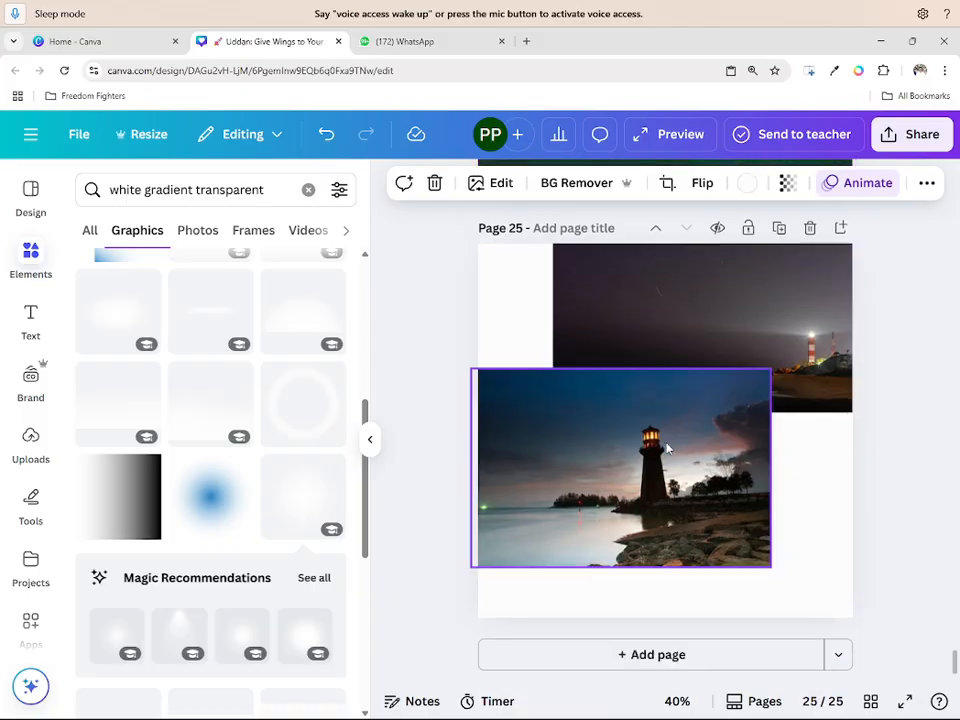
scroll(666, 448, up, 7)
scroll(655, 437, up, 3)
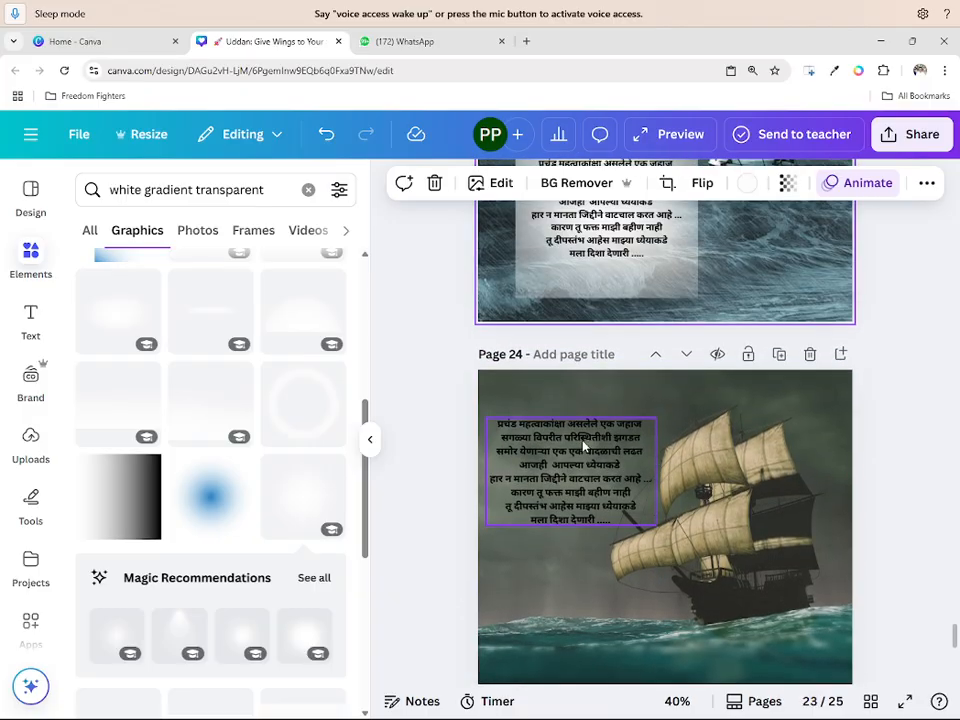
scroll(566, 435, down, 1)
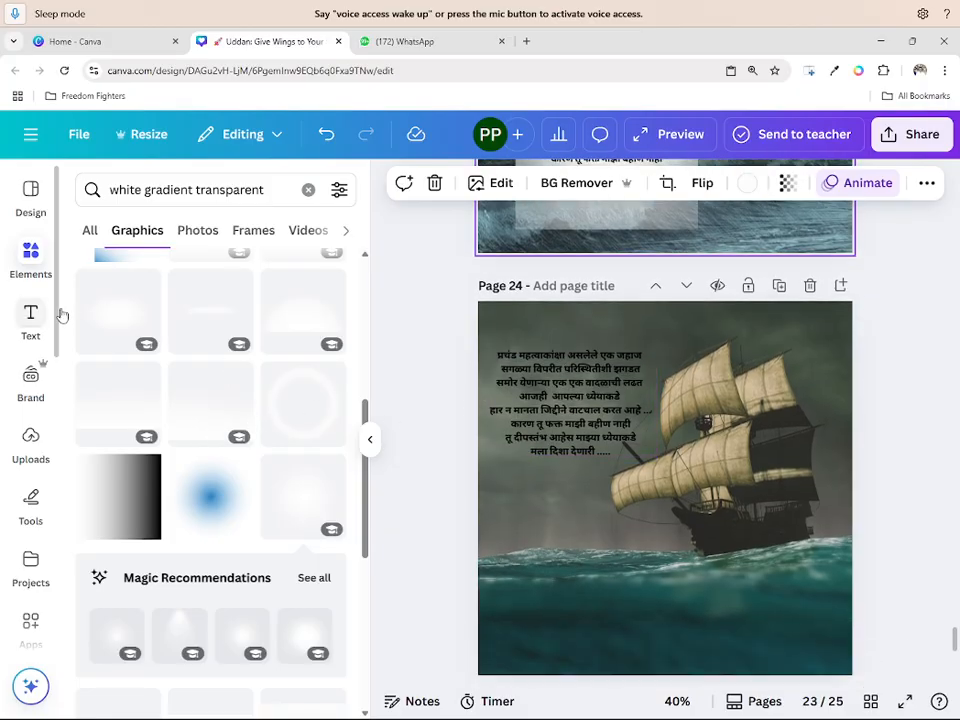
- Replace the previous elements search with a search for "man"
click(308, 190)
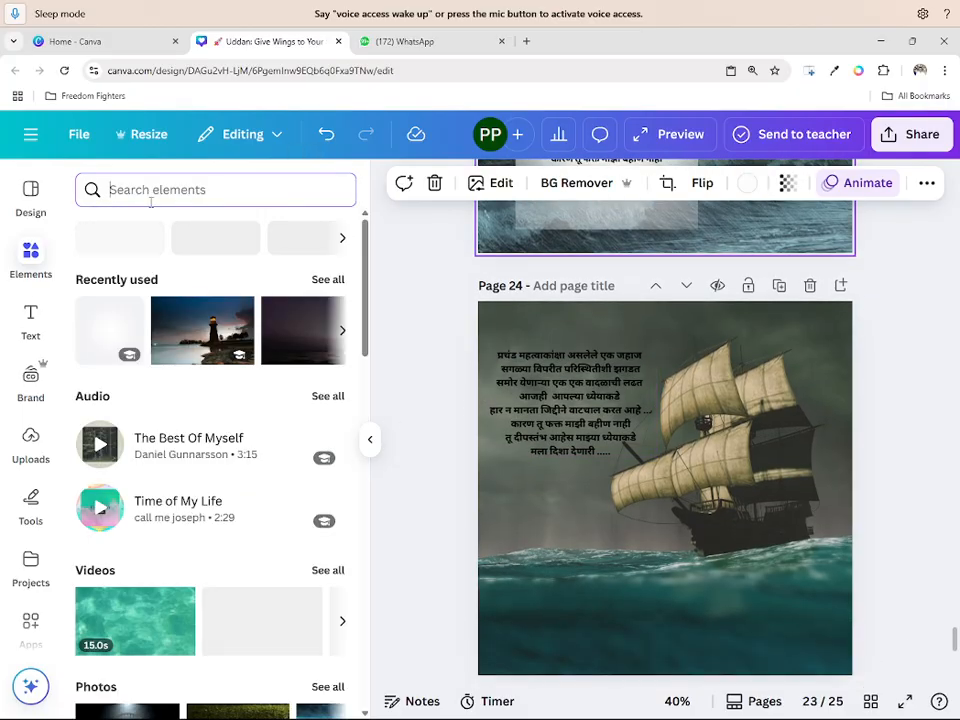
text(NAB)
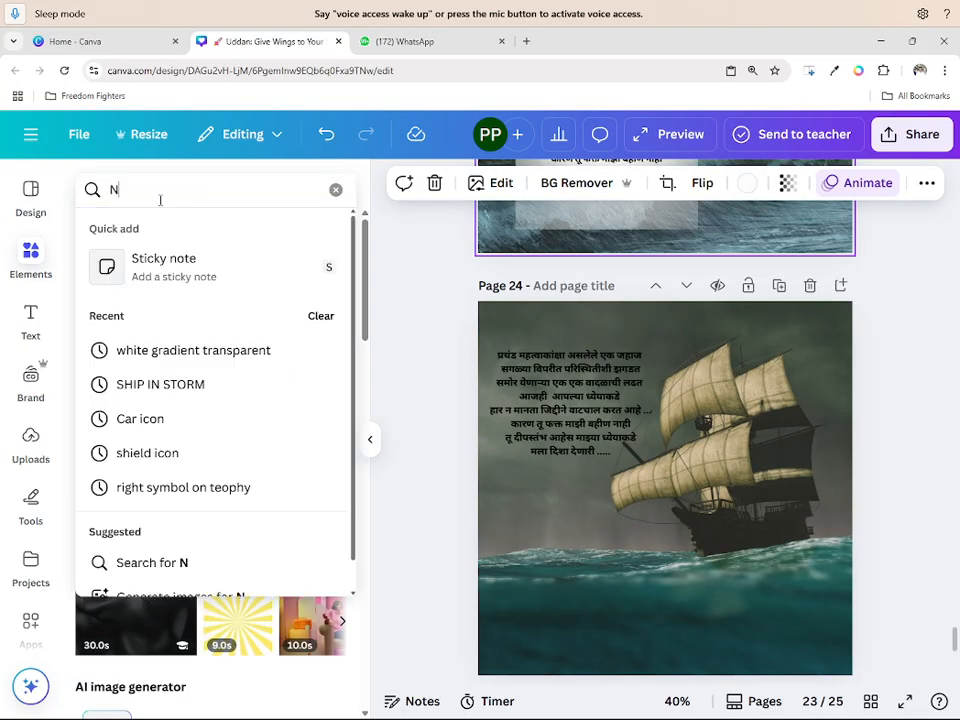
key(BackSpace)
key(BackSpace)
key(BackSpace)
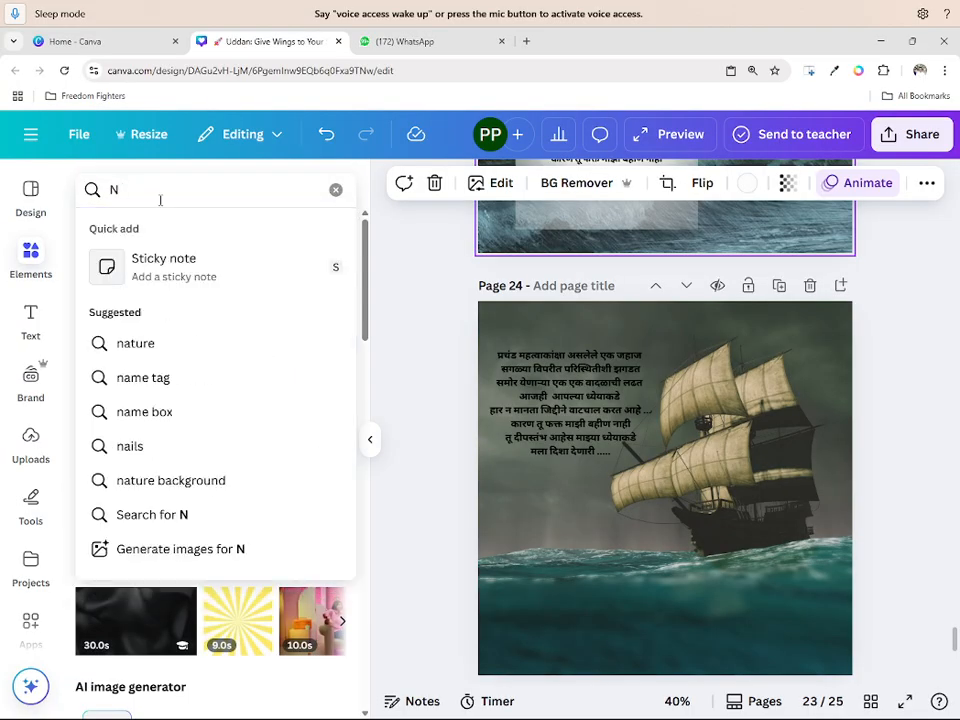
text(MAN)
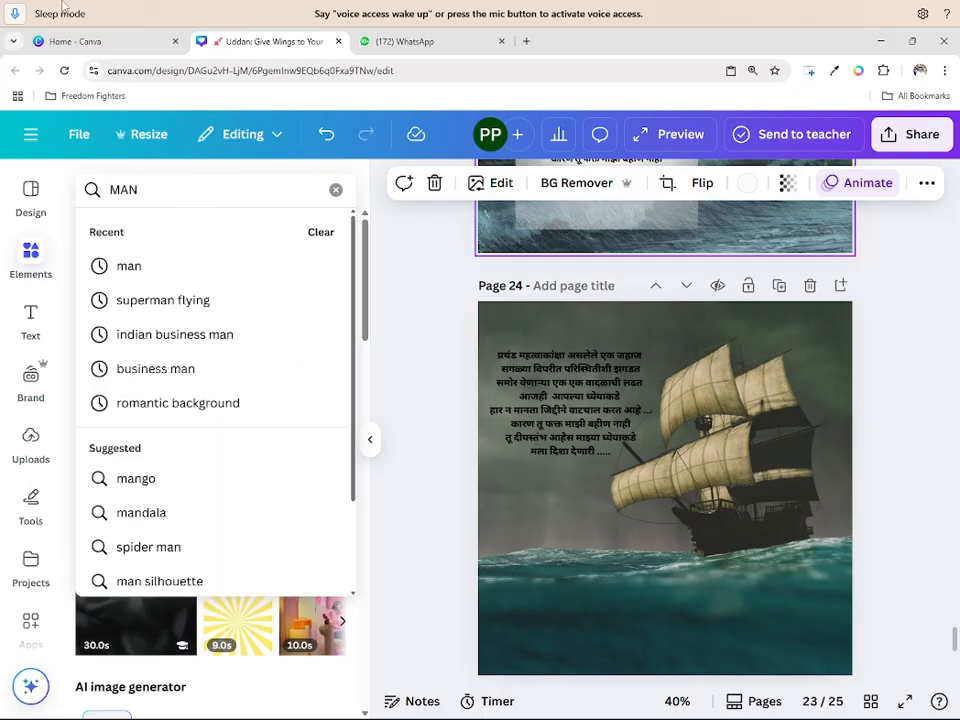
click(150, 276)
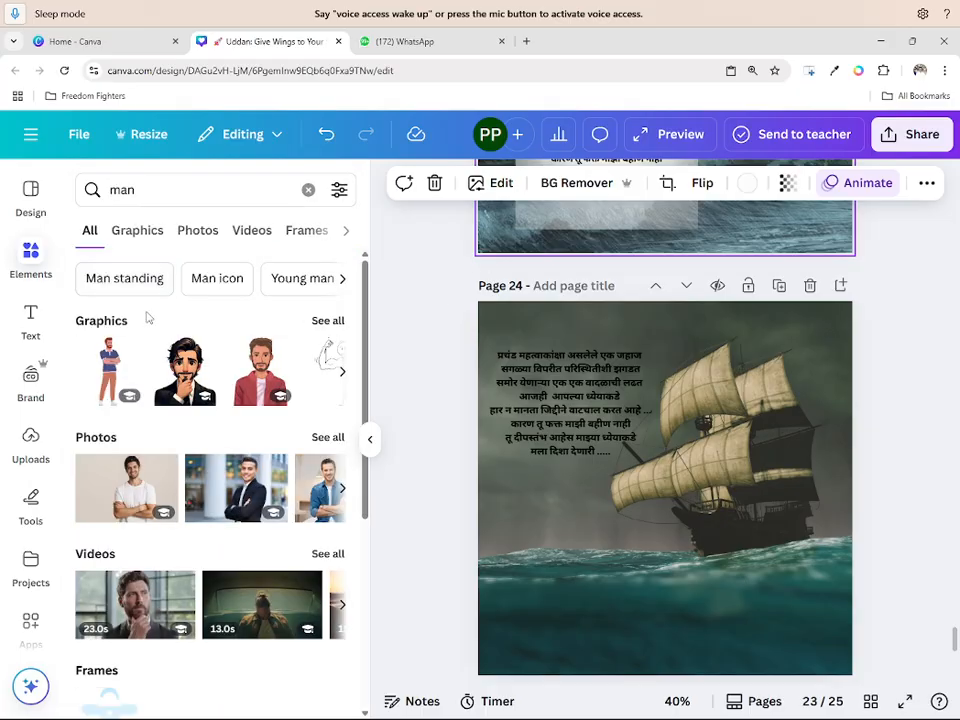
- Add the photo of the man in a dark suit with crossed arms to page 24 and remove its background
click(250, 481)
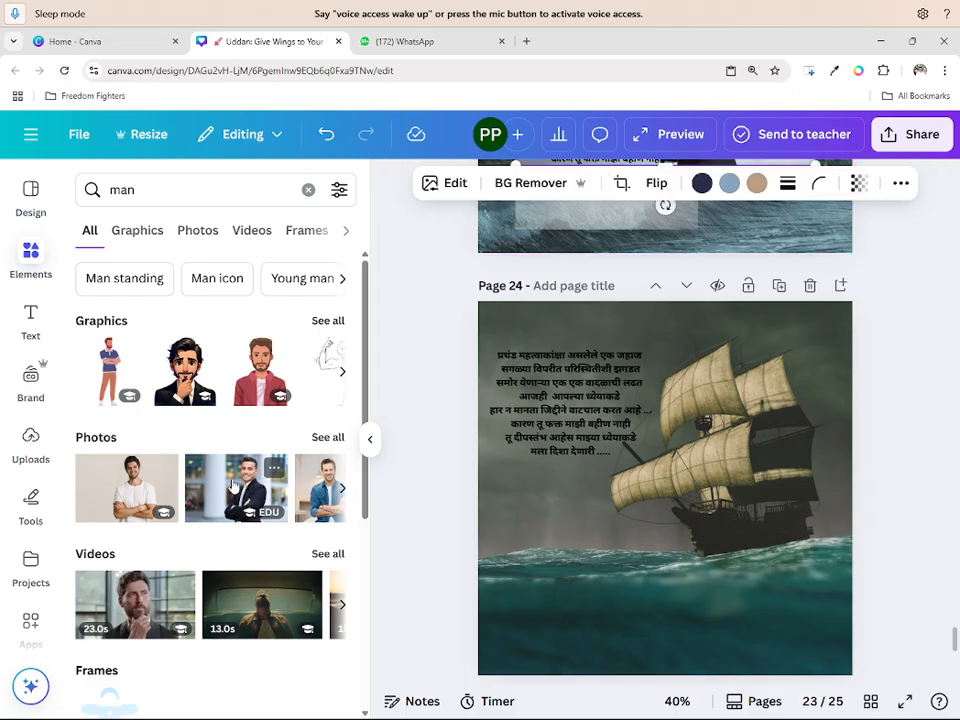
drag(232, 485, 557, 444)
drag(682, 467, 654, 501)
click(578, 188)
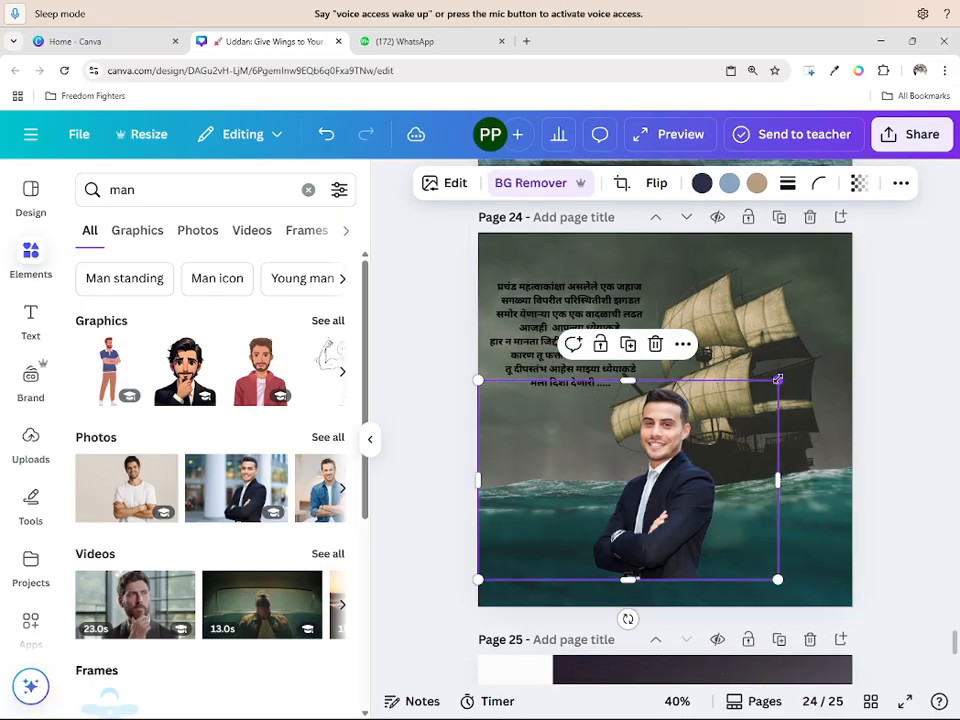
- Shrink the man cutout, place it in the sky beside the ship on page 24, and delete the poem text there
drag(778, 380, 718, 420)
drag(660, 454, 619, 280)
click(589, 306)
key(Delete)
click(694, 569)
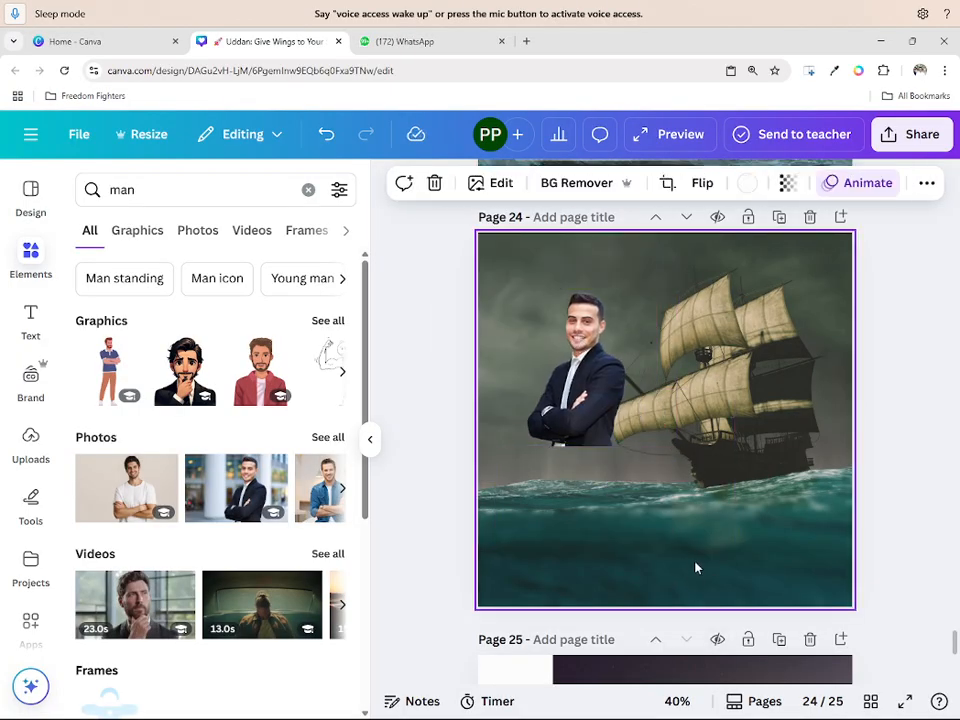
scroll(695, 562, up, 1)
drag(606, 501, 595, 499)
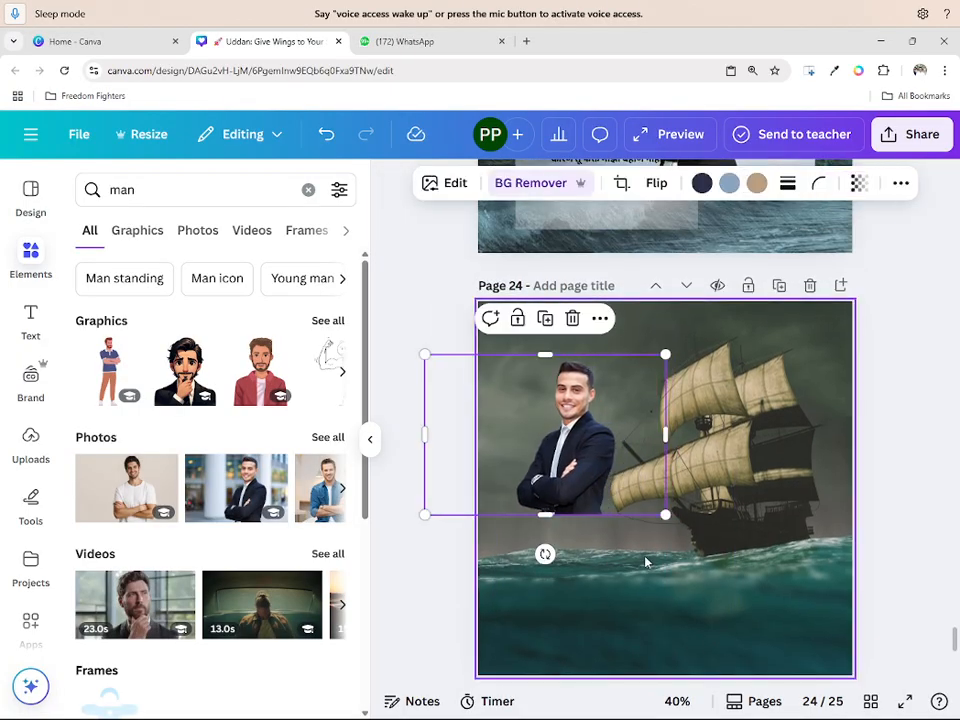
- Replace the elements search with "GRADIENT" and show all the graphics results
click(308, 189)
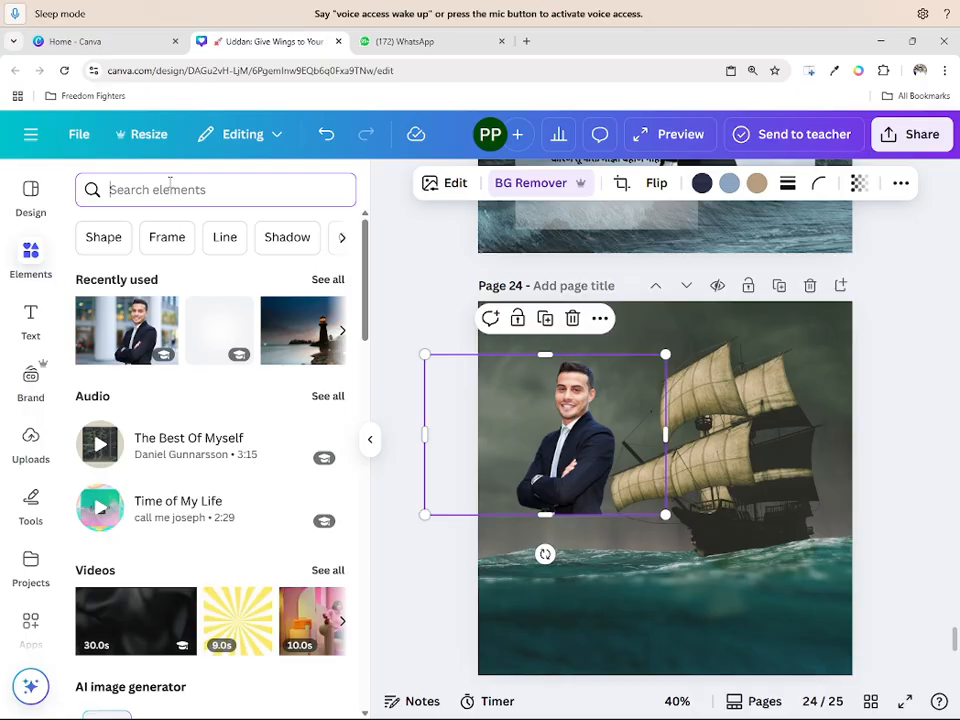
text(GRADIEN)
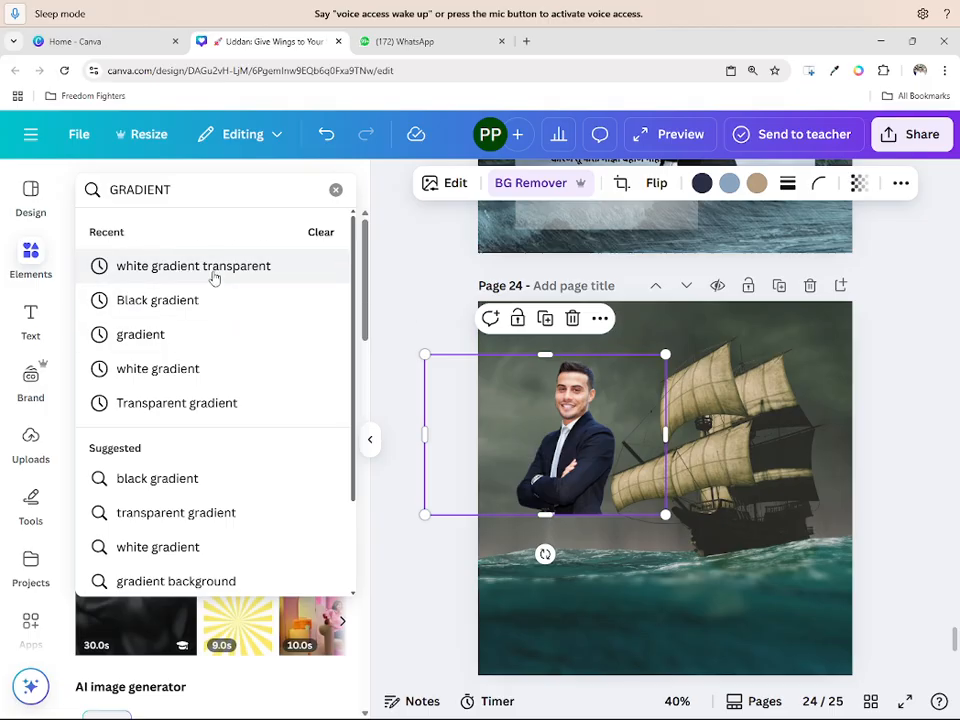
text(T)
key(Return)
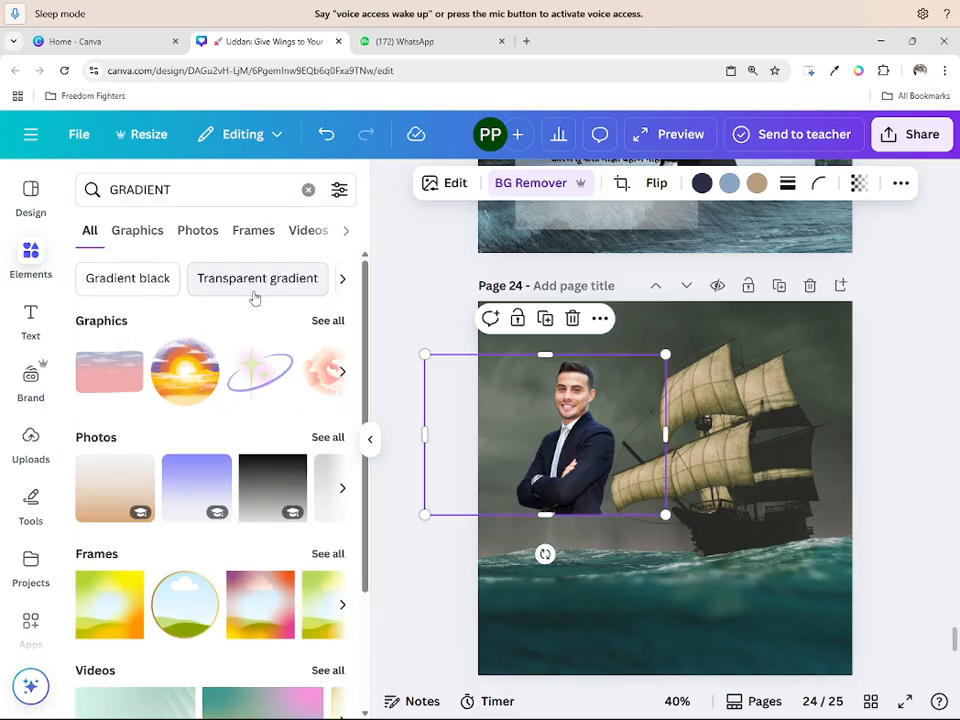
click(320, 322)
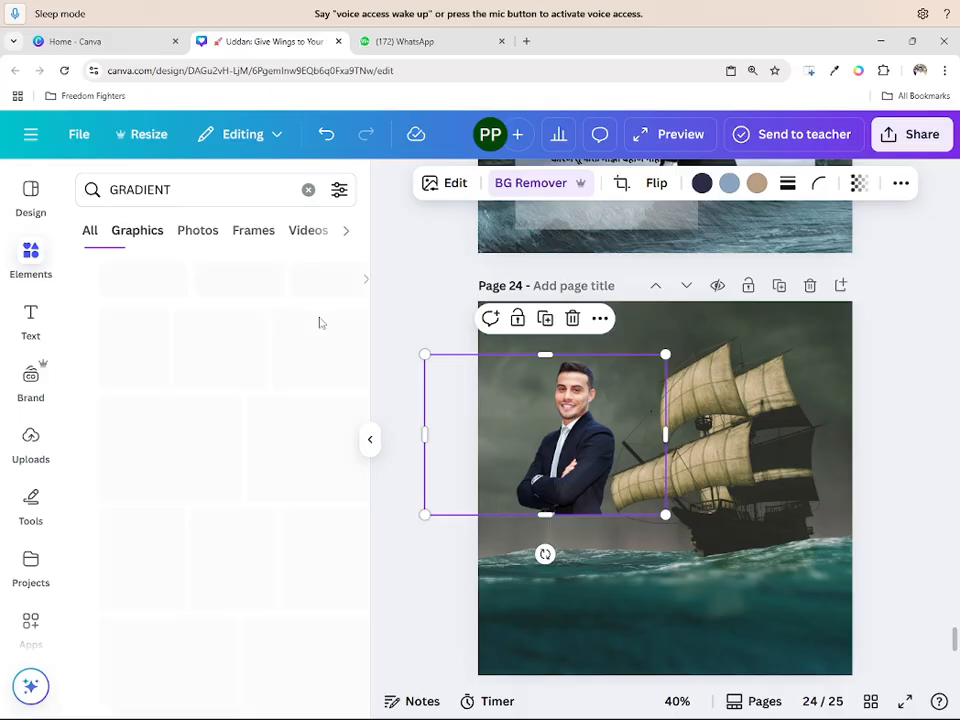
scroll(300, 330, down, 2)
scroll(300, 327, up, 2)
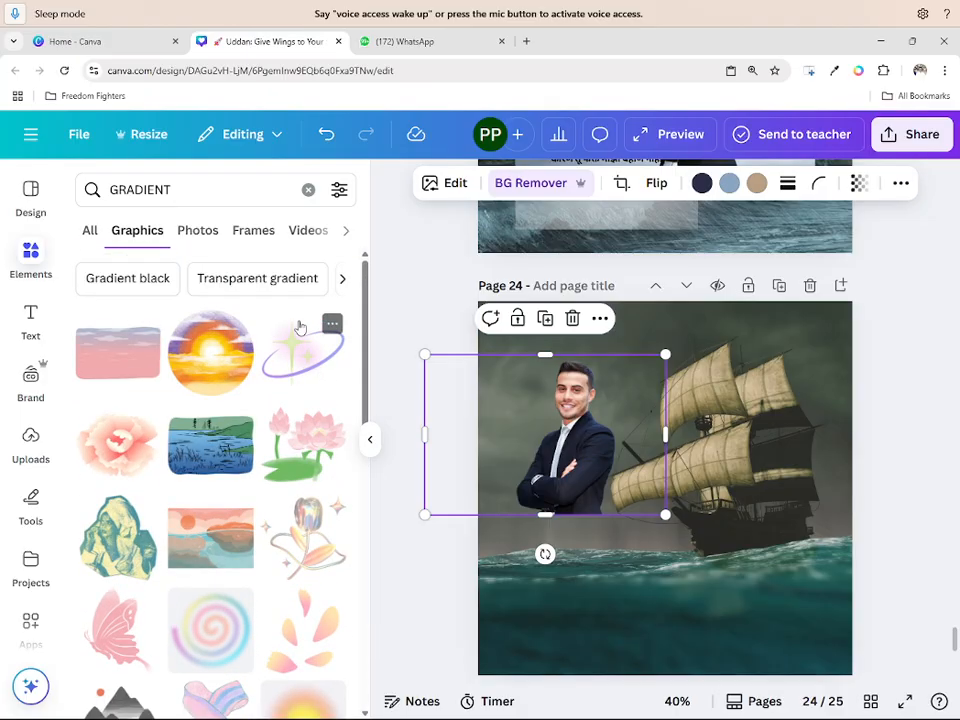
- Rerun the recent search "white gradient transparent" and browse the graphics it offers
click(215, 203)
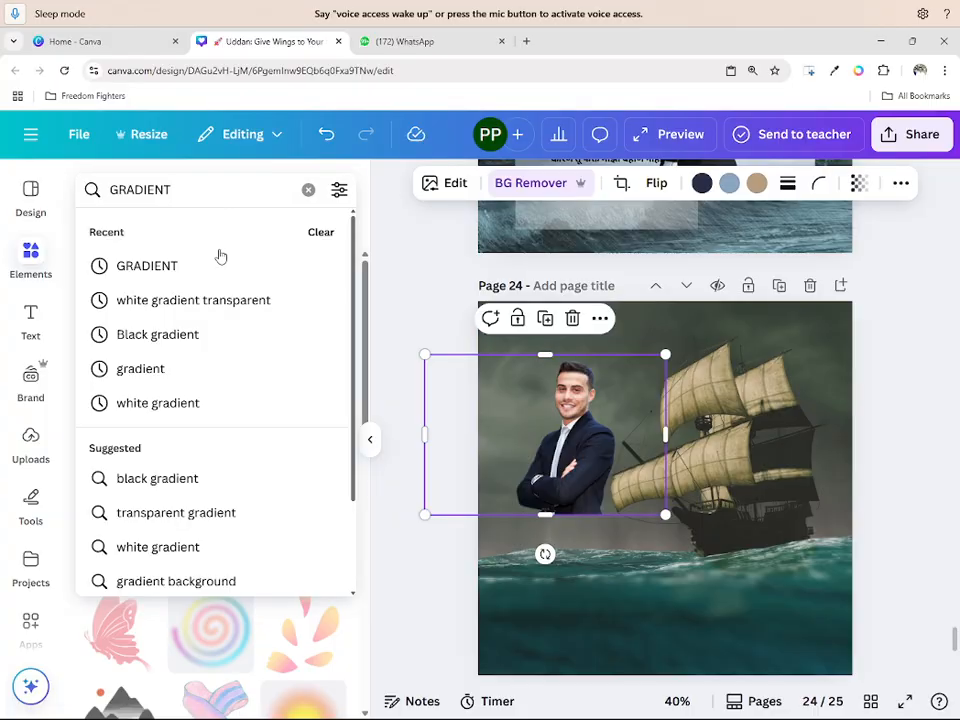
click(233, 300)
scroll(240, 315, down, 1)
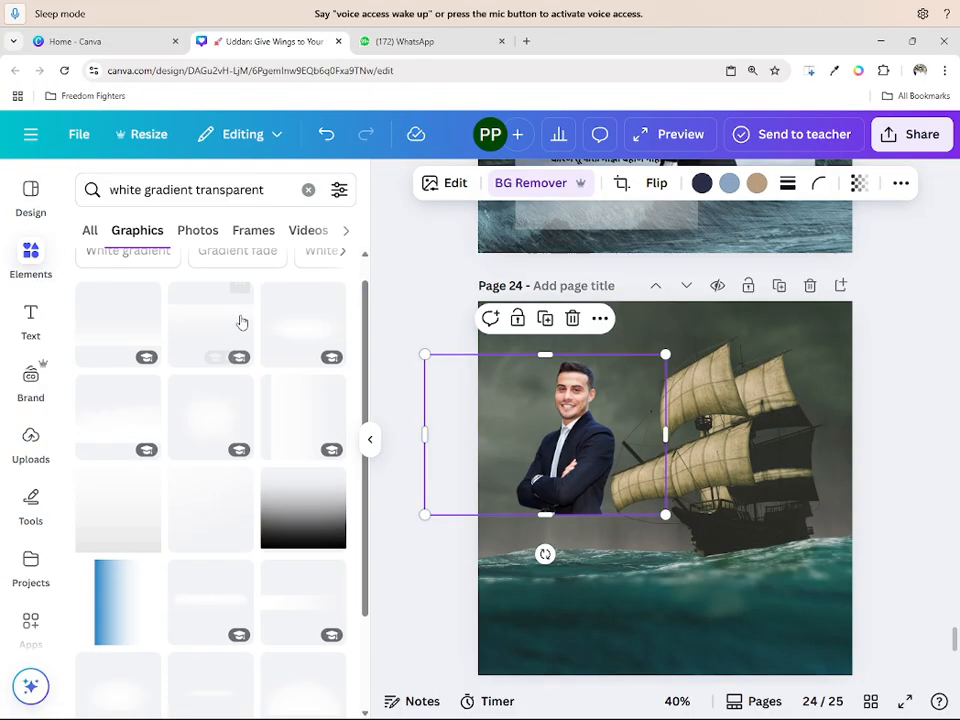
scroll(241, 322, down, 1)
scroll(240, 326, up, 2)
- Shorten the graphics search to "gradient transparent"
click(142, 192)
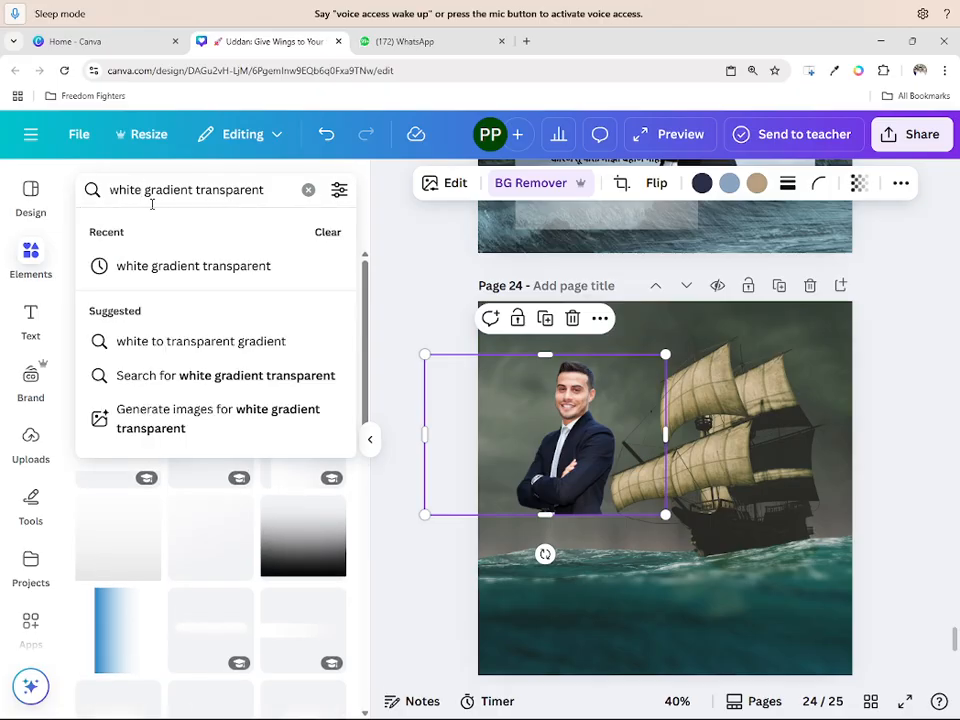
key(BackSpace)
key(BackSpace)
key(BackSpace)
key(BackSpace)
key(BackSpace)
key(Return)
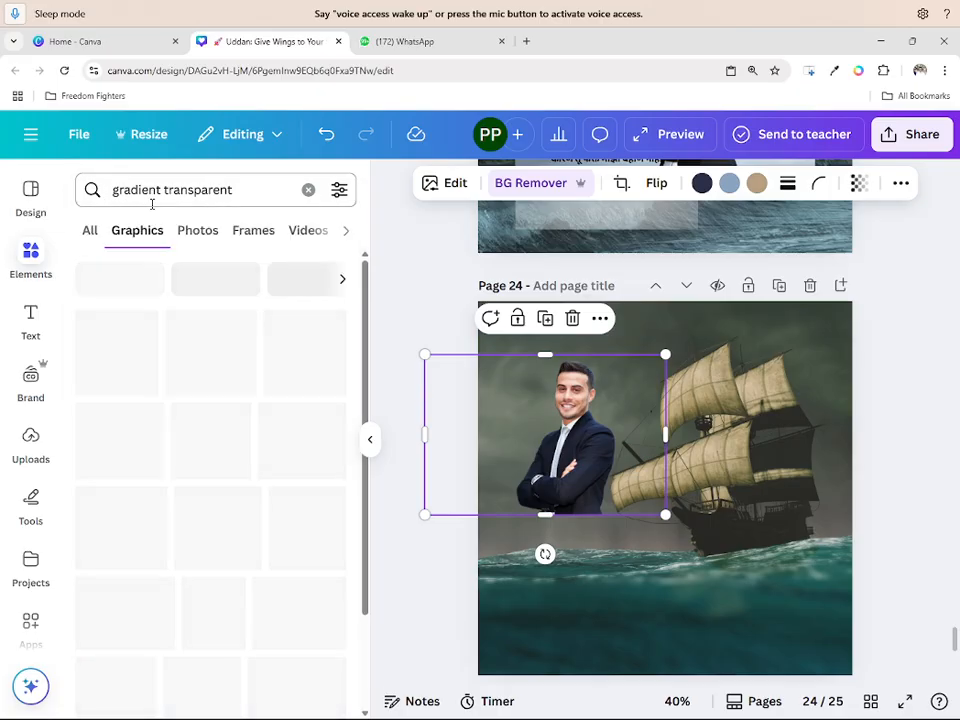
- Add the round orange glow gradient to page 24 and place it over the man's head and chest
scroll(240, 352, down, 5)
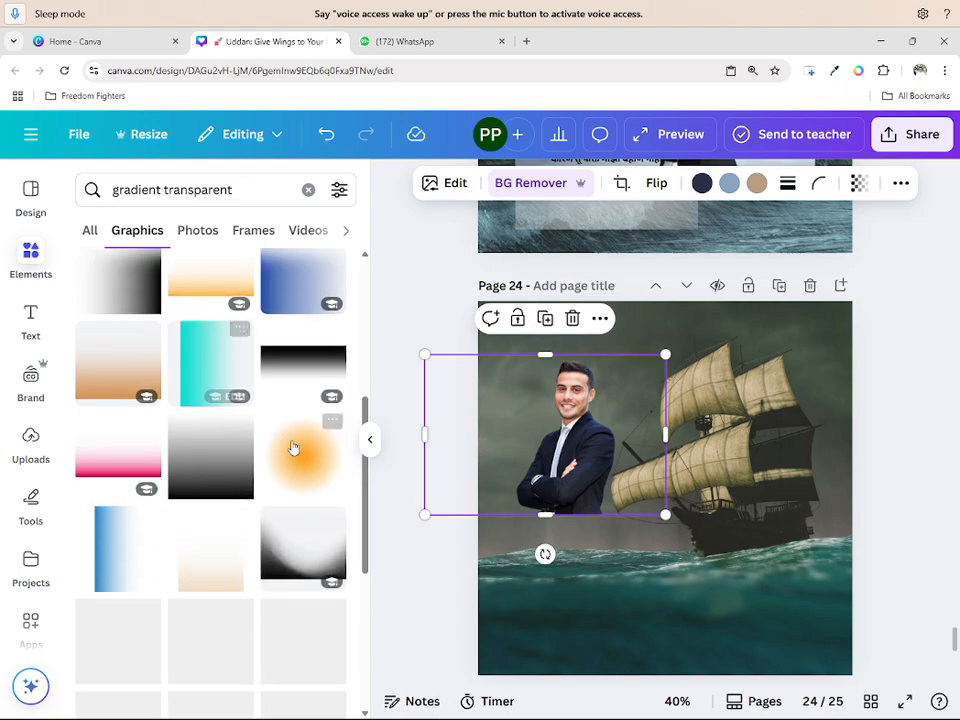
click(293, 447)
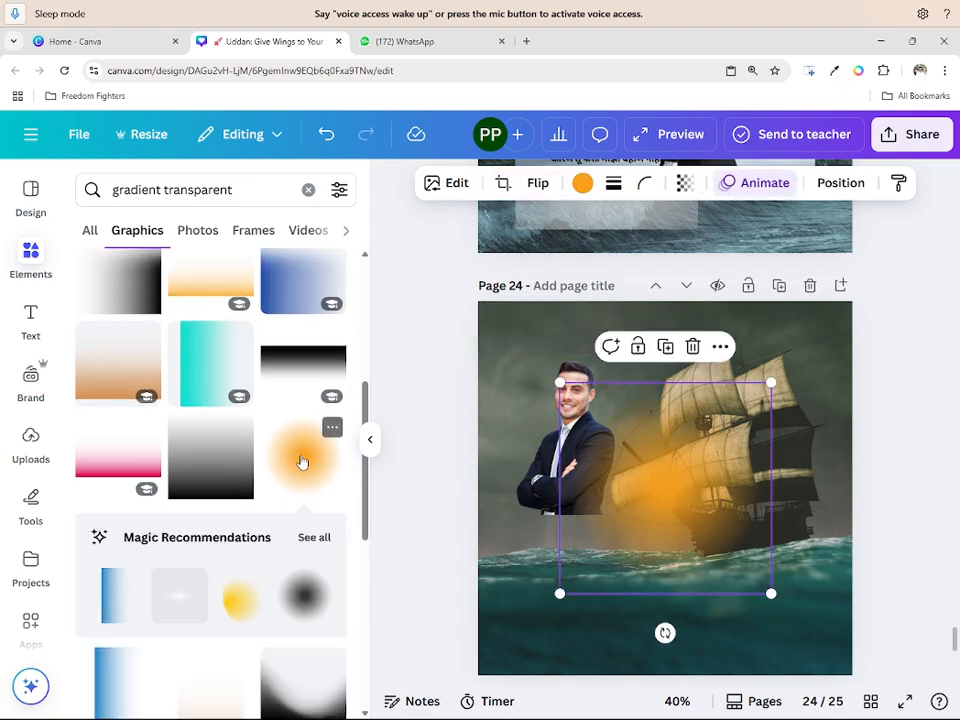
drag(711, 543, 620, 459)
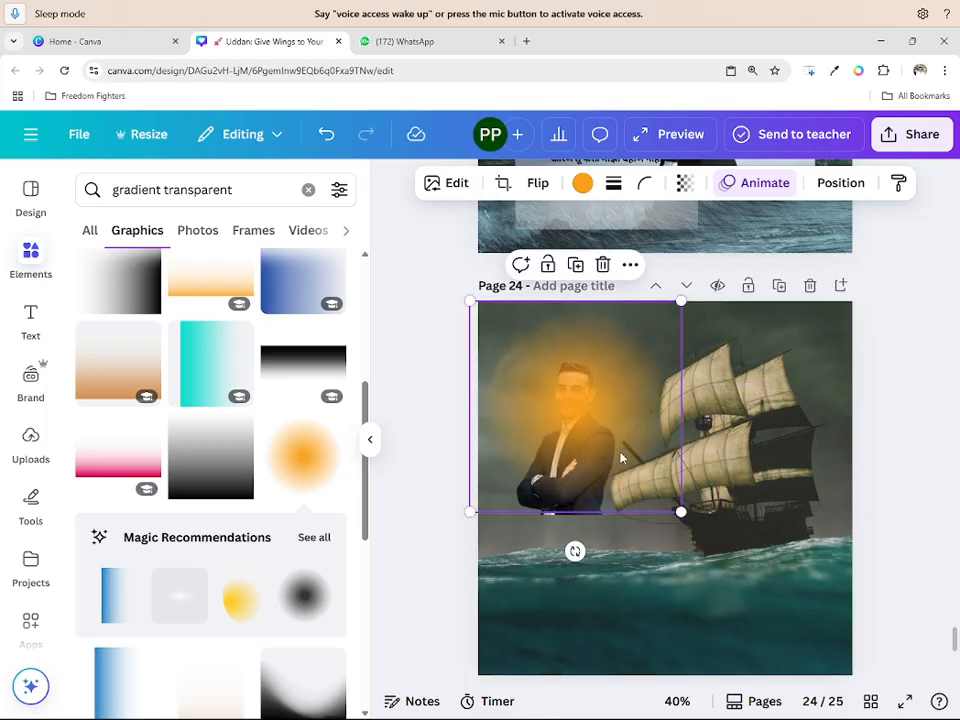
- Reorder the layers on page 24 so the man cutout sits in front of the orange glow
key(alt+1)
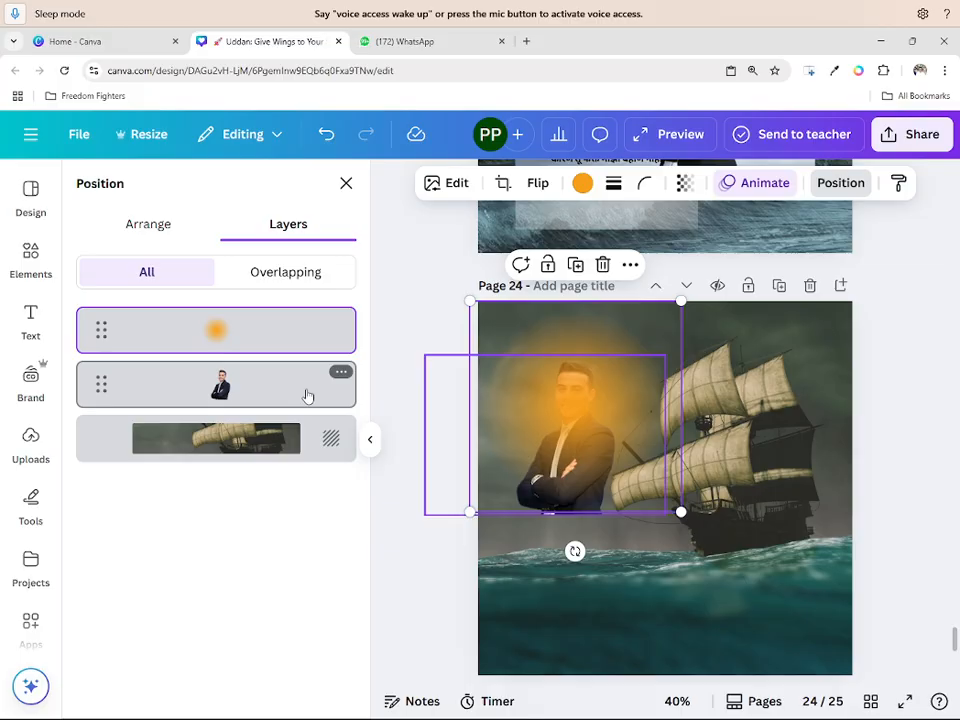
drag(305, 393, 290, 341)
drag(262, 397, 189, 339)
drag(79, 390, 92, 322)
click(595, 608)
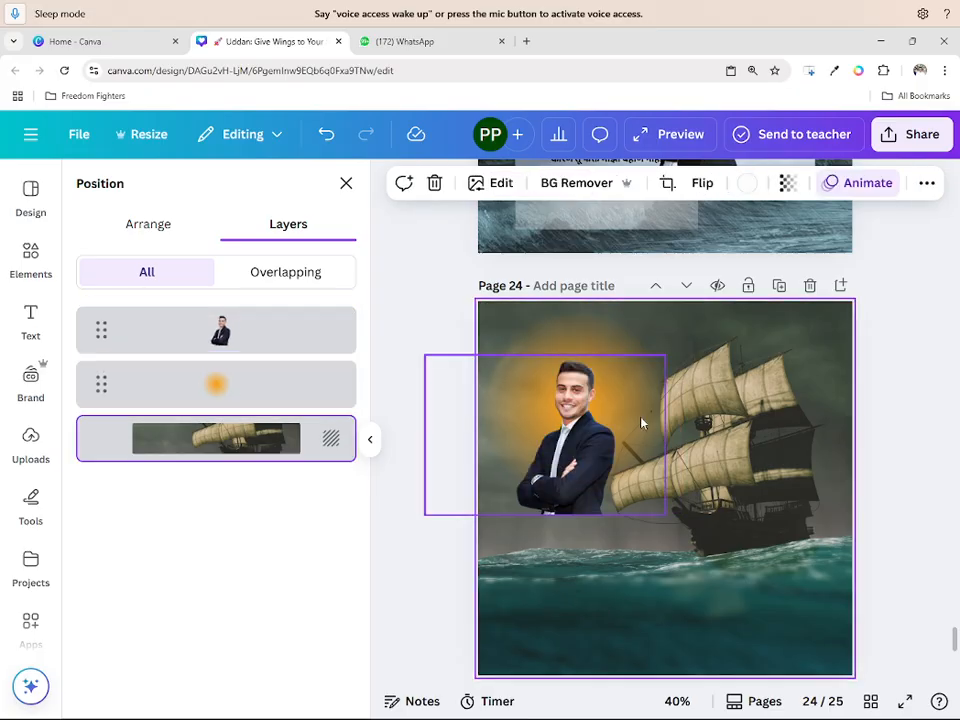
- Shrink the orange glow and center it behind the man's head
click(281, 395)
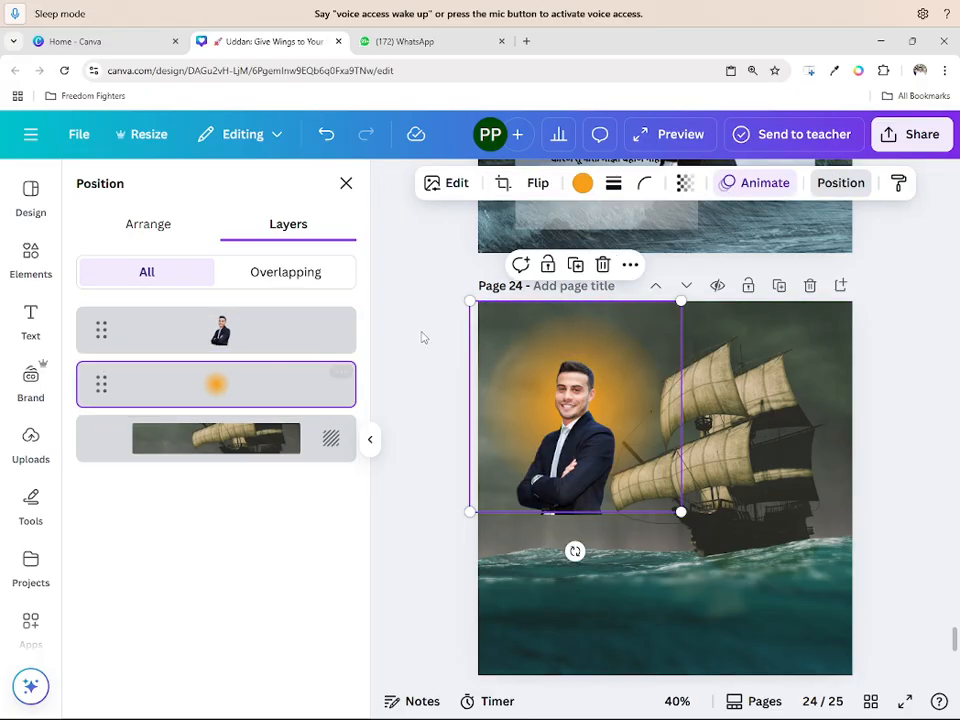
drag(470, 300, 489, 322)
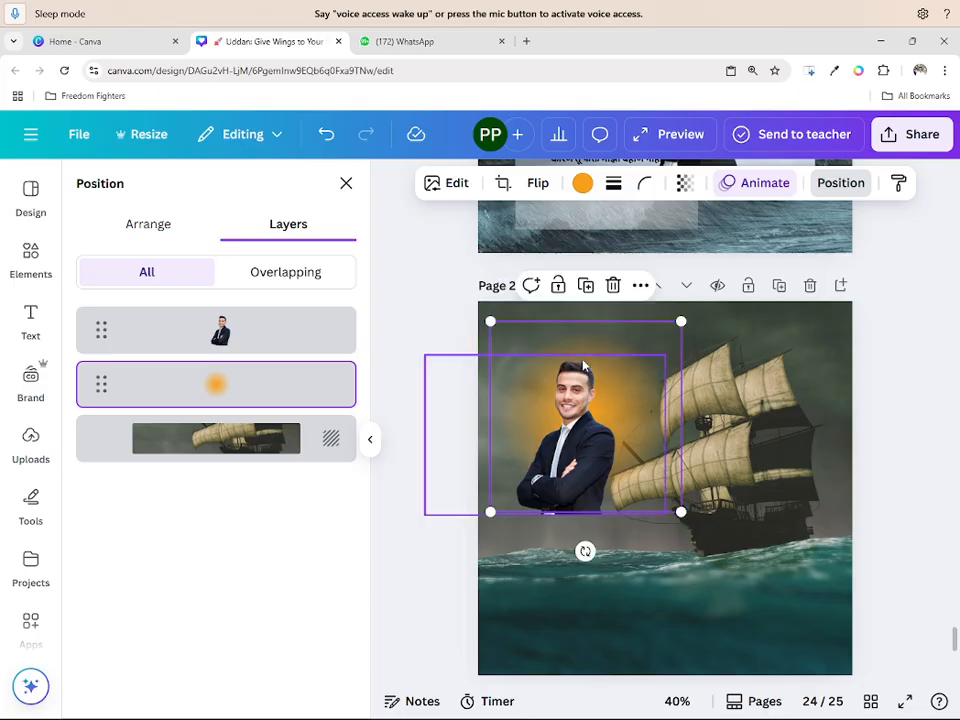
drag(679, 324, 613, 347)
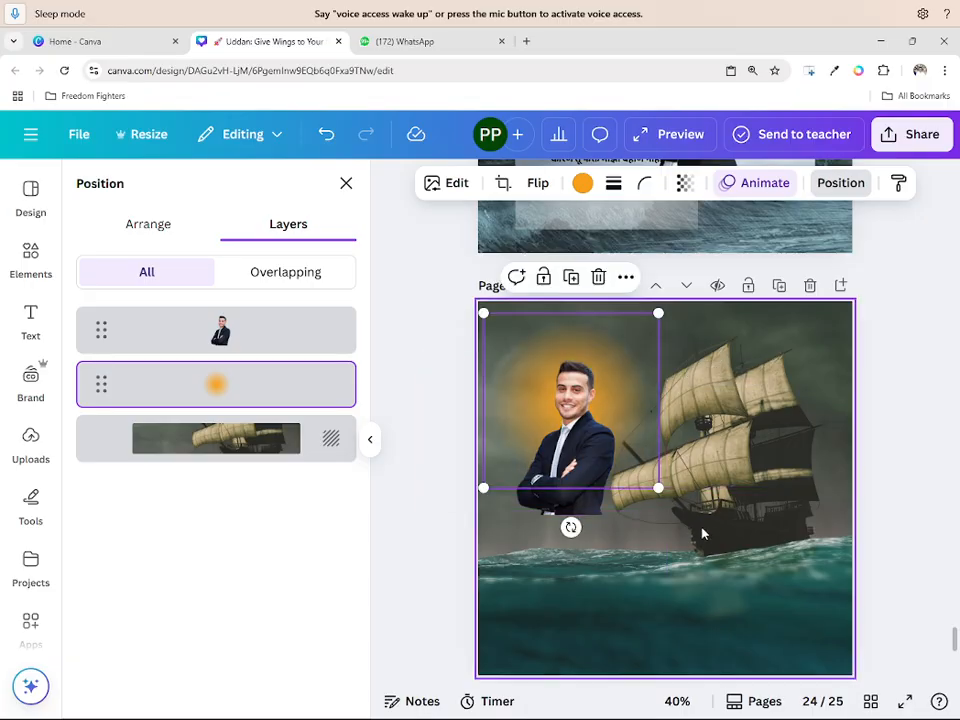
click(772, 576)
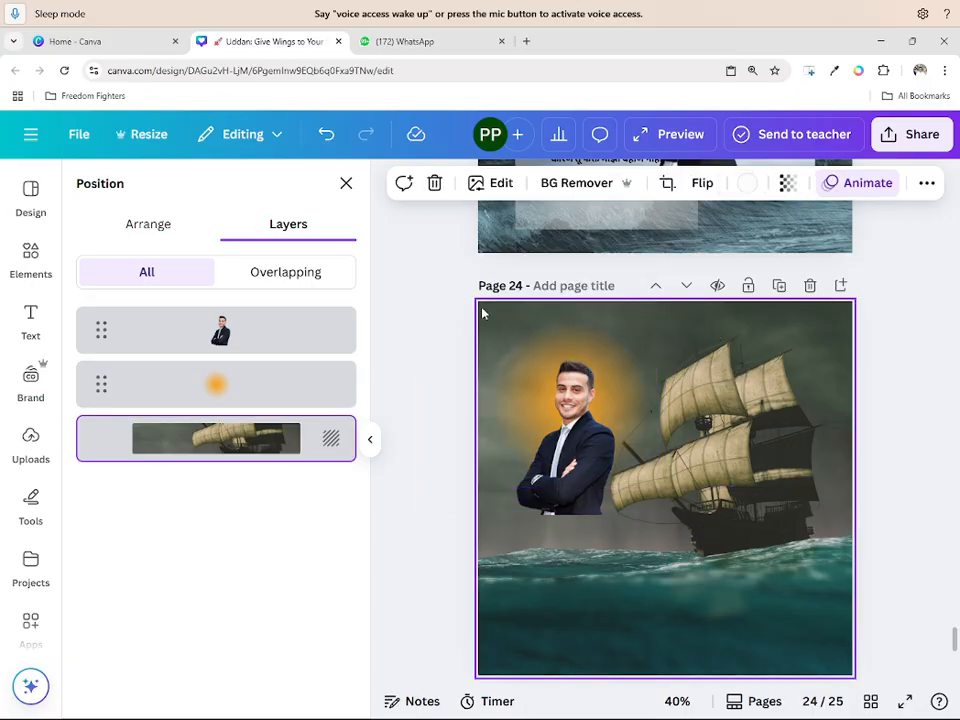
- Group the man cutout with the orange glow and move the group down onto the sea beside the ship
drag(482, 313, 606, 501)
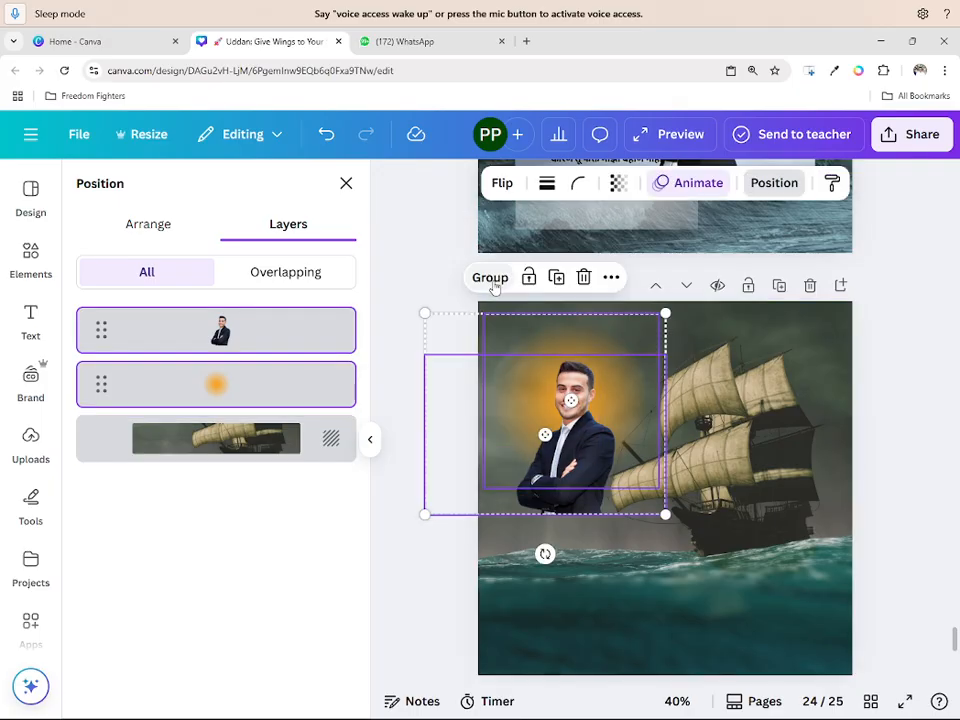
key(ctrl+g)
drag(542, 358, 532, 475)
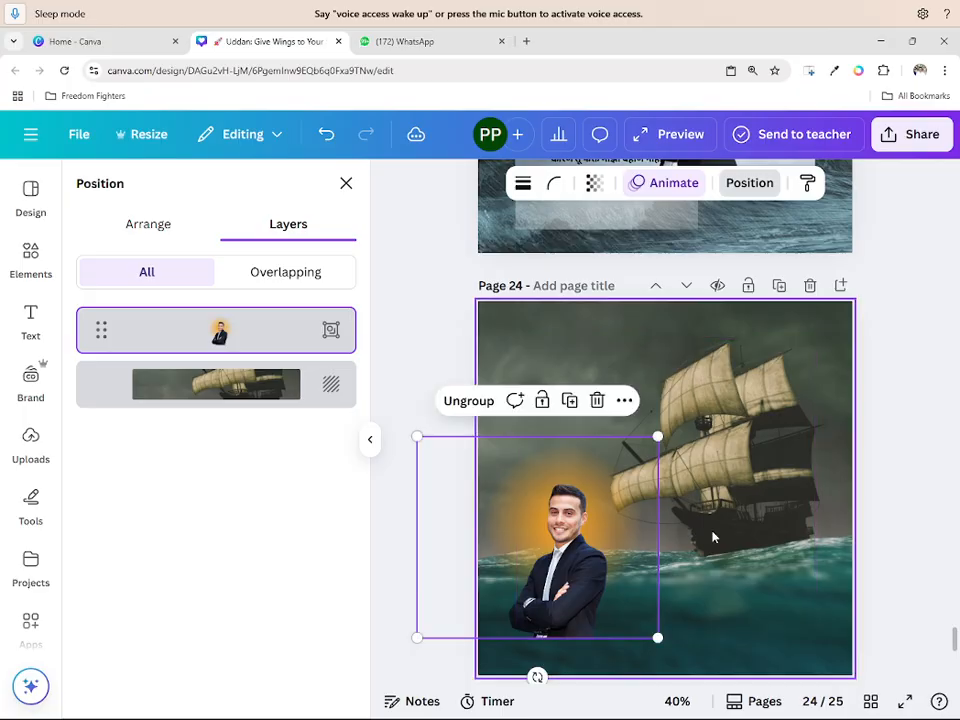
click(744, 553)
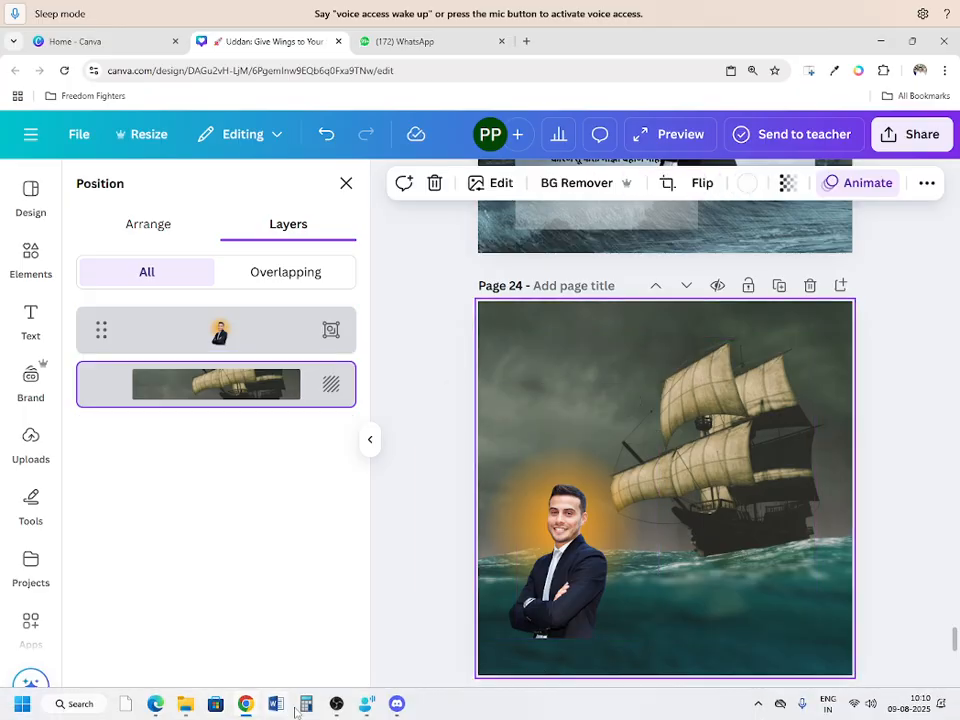